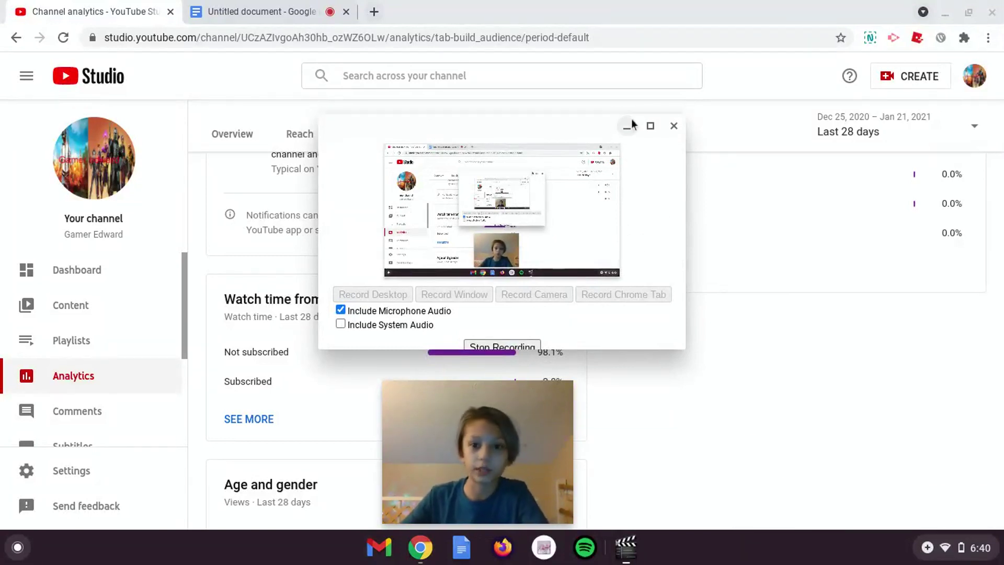
Minimise the recording window and examine the channel's audience analytics, including subscriber watch time, age and gender, and bell notifications
{"action": "left_click", "coordinate": [627, 128]}
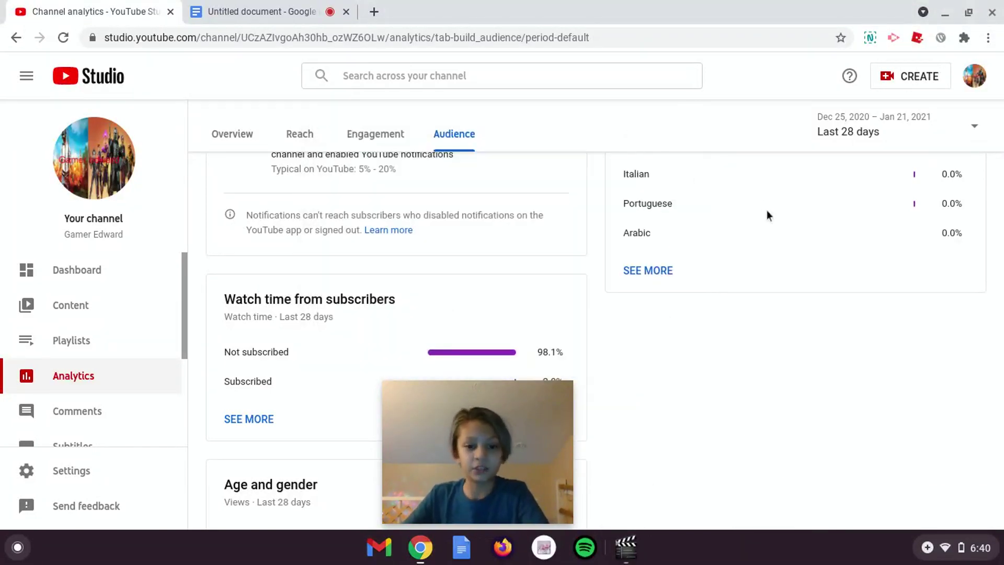
{"action": "scroll", "coordinate": [767, 229], "scroll_direction": "down", "scroll_amount": 1}
{"action": "scroll", "coordinate": [732, 282], "scroll_direction": "down", "scroll_amount": 2}
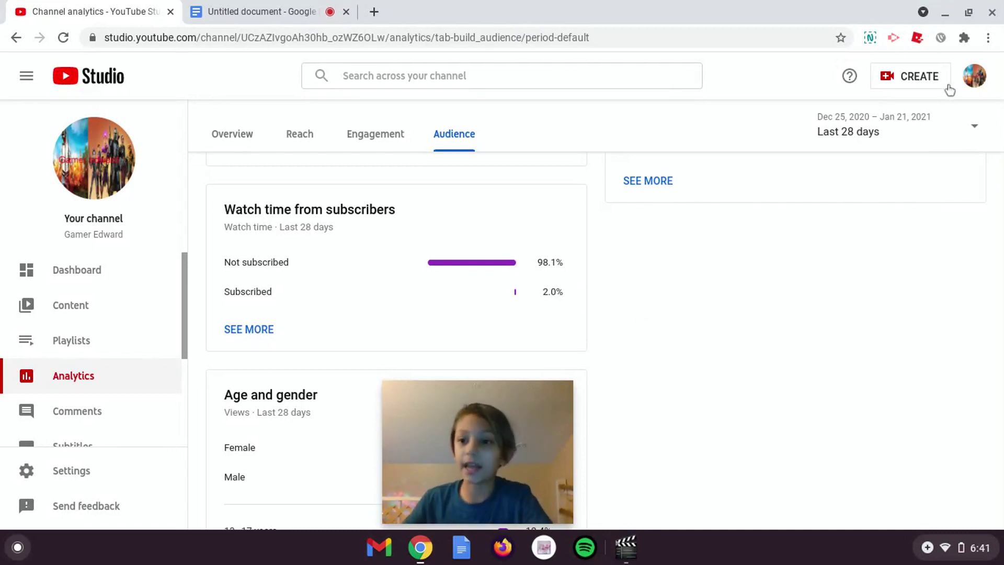
{"action": "left_click", "coordinate": [982, 81]}
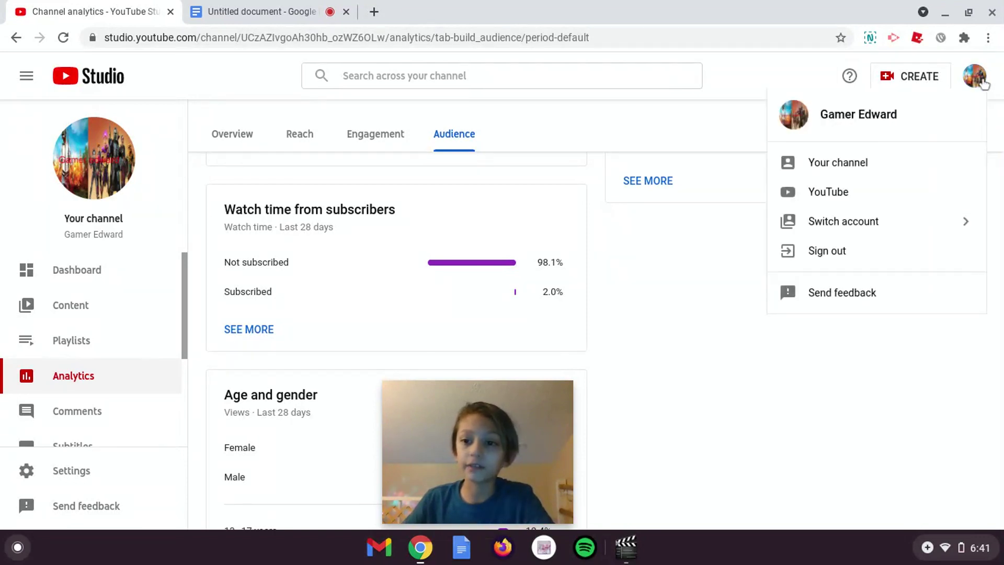
{"action": "left_click", "coordinate": [717, 281]}
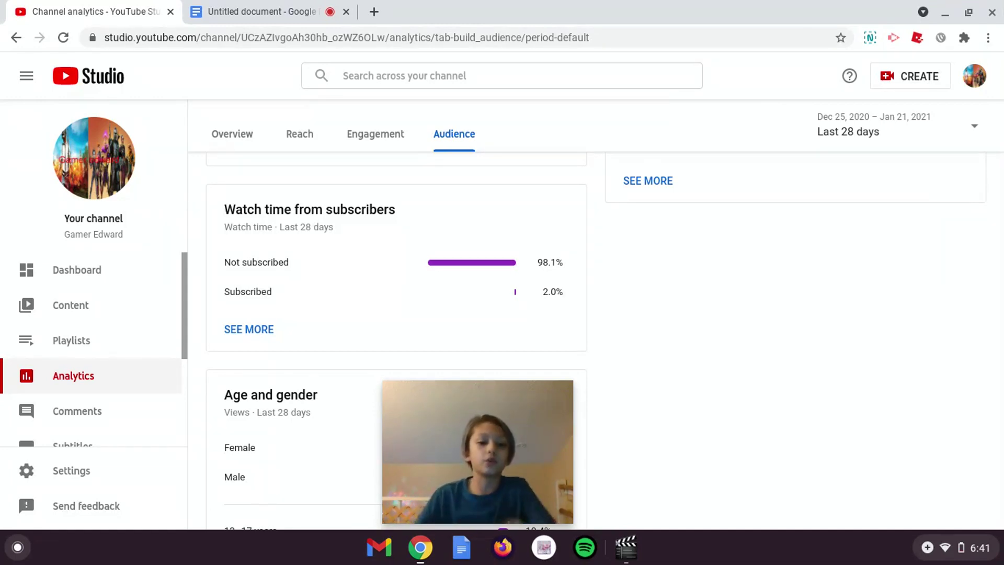
{"action": "scroll", "coordinate": [721, 273], "scroll_direction": "down", "scroll_amount": 5}
{"action": "scroll", "coordinate": [616, 282], "scroll_direction": "up", "scroll_amount": 2}
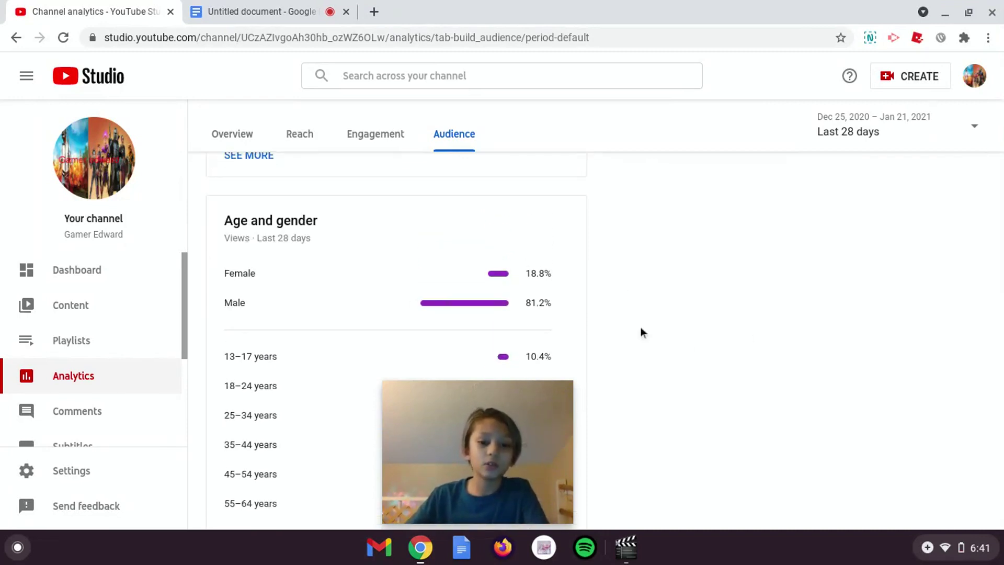
{"action": "scroll", "coordinate": [642, 332], "scroll_direction": "down", "scroll_amount": 2}
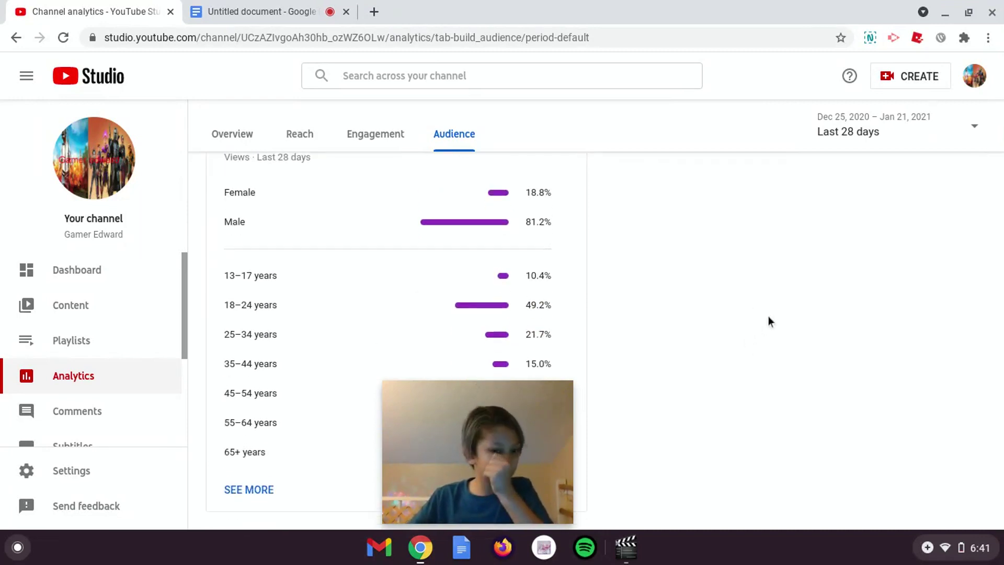
{"action": "scroll", "coordinate": [774, 310], "scroll_direction": "up", "scroll_amount": 2}
{"action": "scroll", "coordinate": [774, 310], "scroll_direction": "down", "scroll_amount": 2}
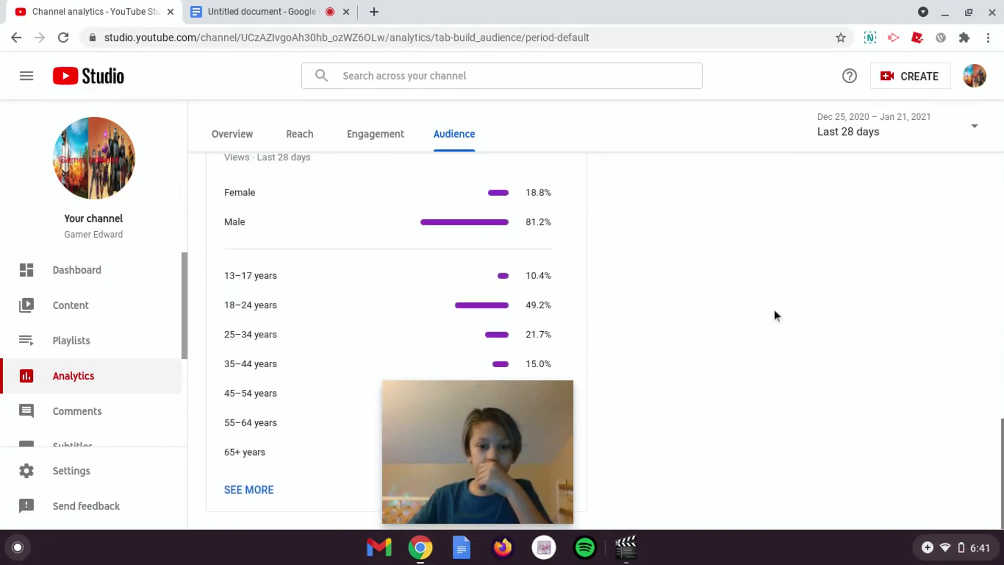
{"action": "scroll", "coordinate": [774, 310], "scroll_direction": "up", "scroll_amount": 1}
{"action": "scroll", "coordinate": [775, 310], "scroll_direction": "down", "scroll_amount": 1}
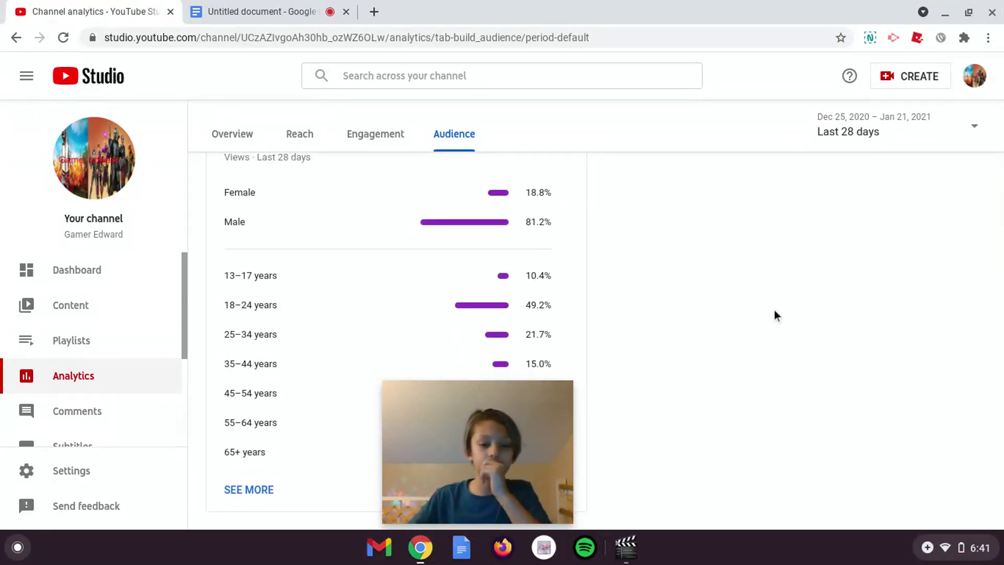
{"action": "scroll", "coordinate": [774, 309], "scroll_direction": "up", "scroll_amount": 3}
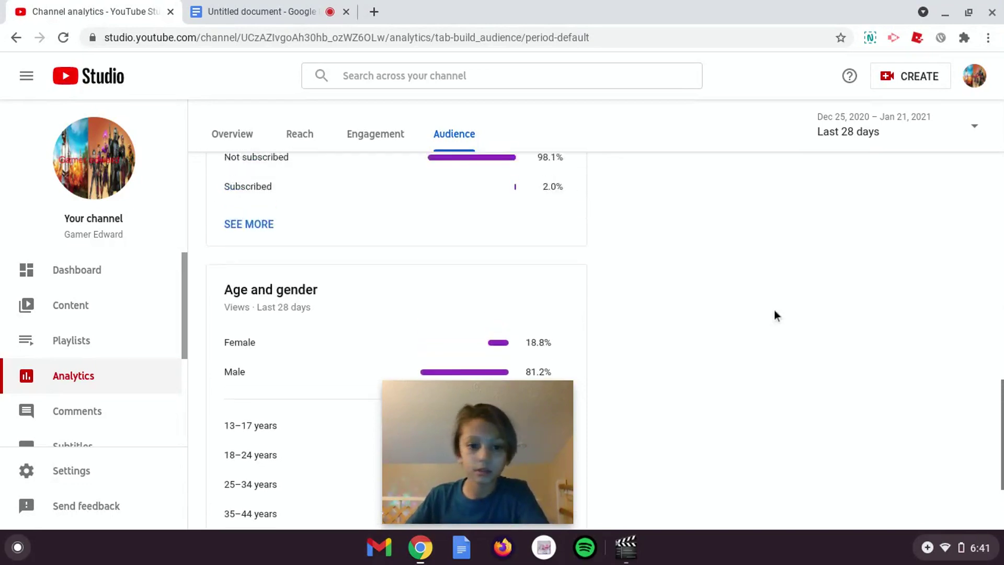
{"action": "scroll", "coordinate": [774, 310], "scroll_direction": "down", "scroll_amount": 10}
{"action": "scroll", "coordinate": [732, 340], "scroll_direction": "up", "scroll_amount": 1}
{"action": "scroll", "coordinate": [601, 381], "scroll_direction": "up", "scroll_amount": 1}
{"action": "scroll", "coordinate": [596, 381], "scroll_direction": "down", "scroll_amount": 6}
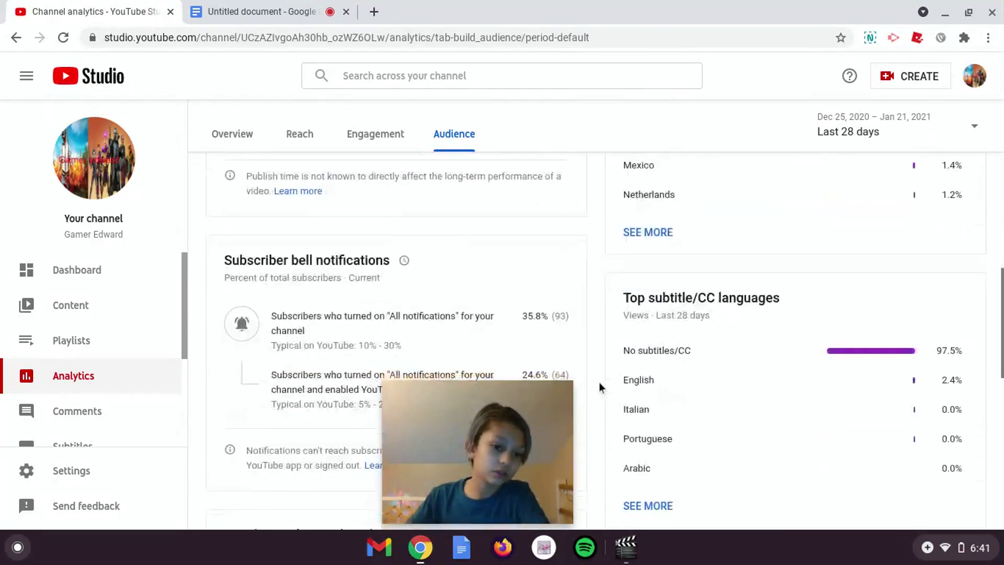
{"action": "scroll", "coordinate": [570, 354], "scroll_direction": "up", "scroll_amount": 3}
{"action": "scroll", "coordinate": [571, 358], "scroll_direction": "down", "scroll_amount": 7}
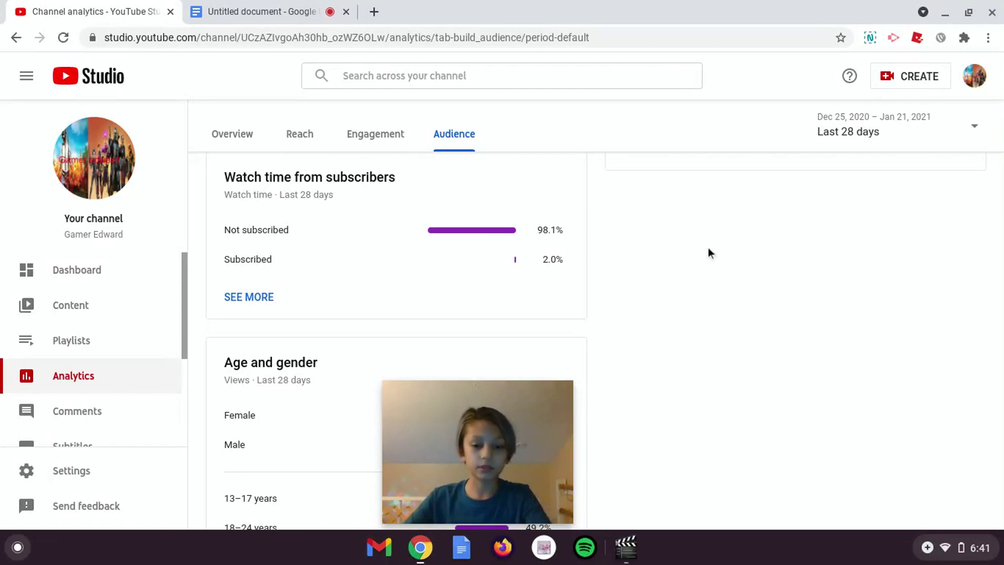
Search Google for android-1 in a new tab and open the an1.com site
{"action": "left_click", "coordinate": [374, 12]}
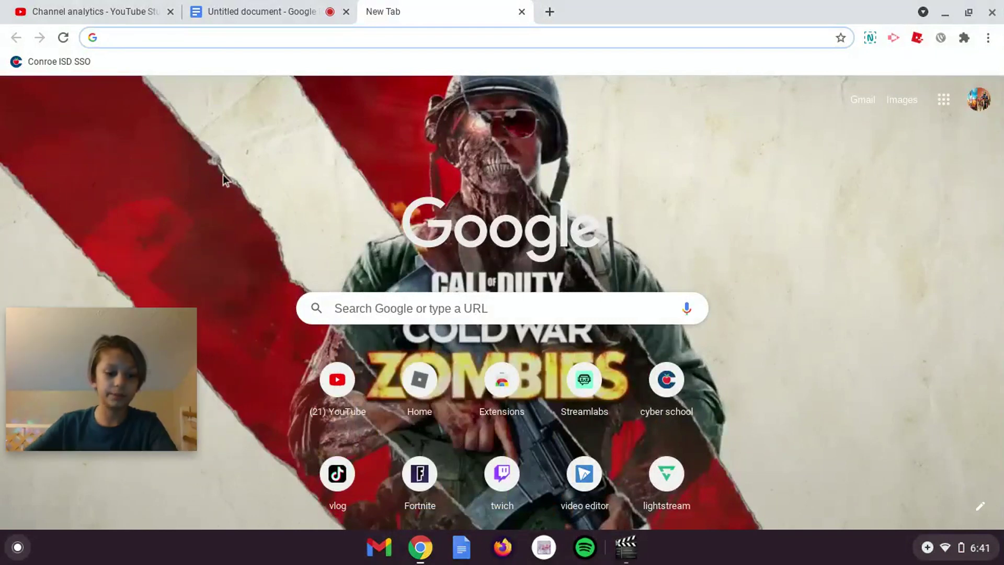
{"action": "type", "text": "android-1"}
{"action": "key", "text": "Return"}
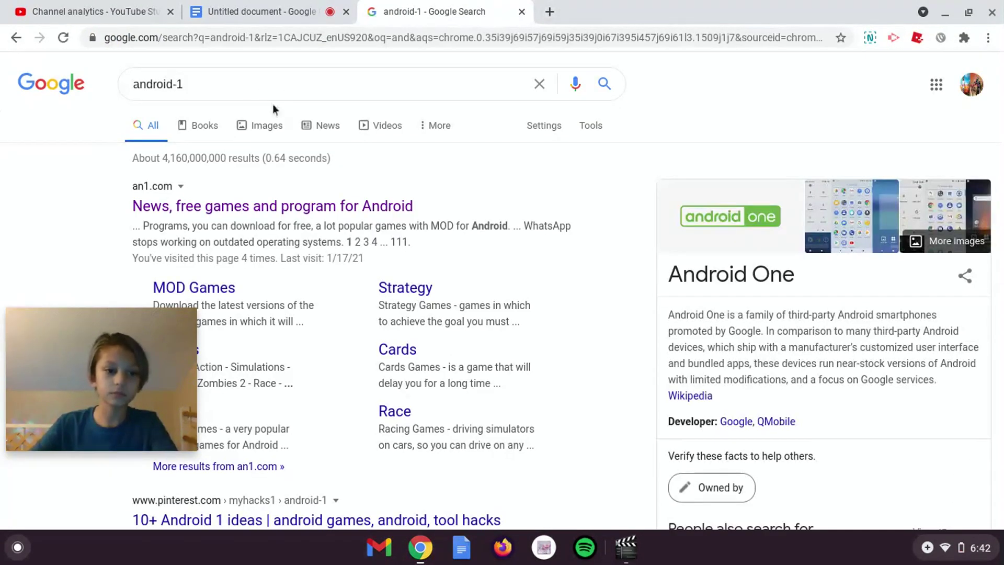
{"action": "left_click", "coordinate": [297, 207]}
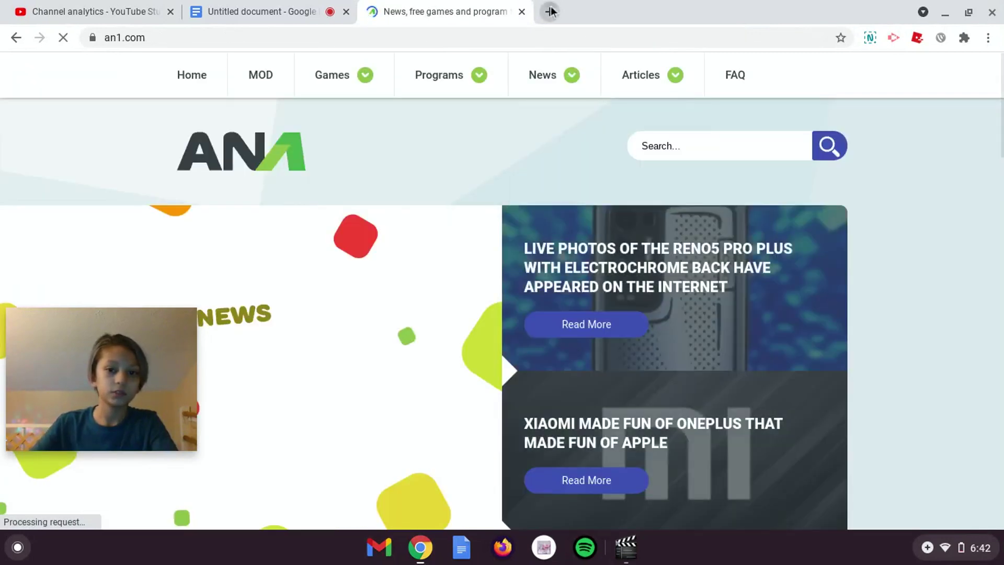
Search for developer mode on chromebook in another new tab and read the steps for turning it on
{"action": "left_click", "coordinate": [550, 12]}
{"action": "type", "text": "de"}
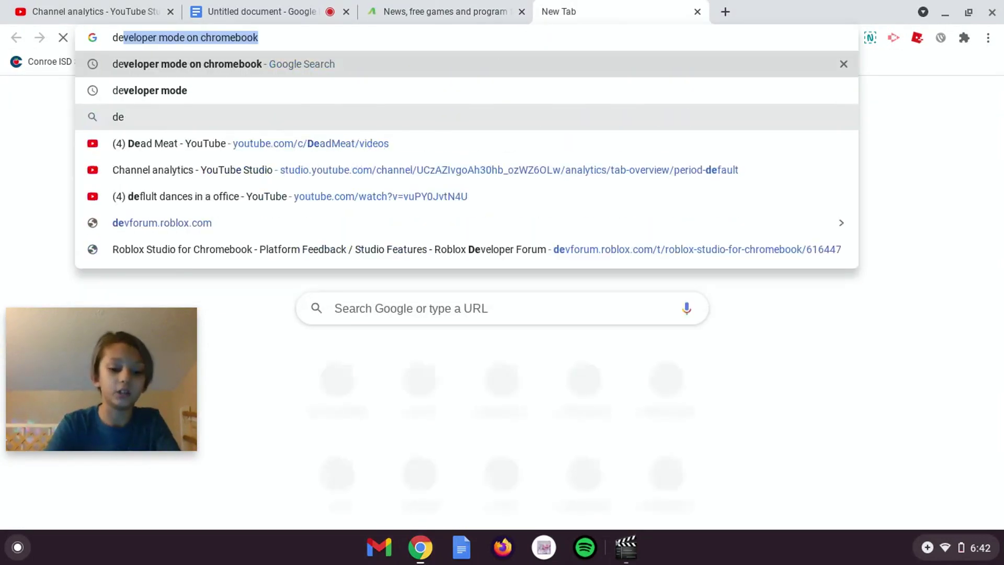
{"action": "type", "text": "v"}
{"action": "key", "text": "Return"}
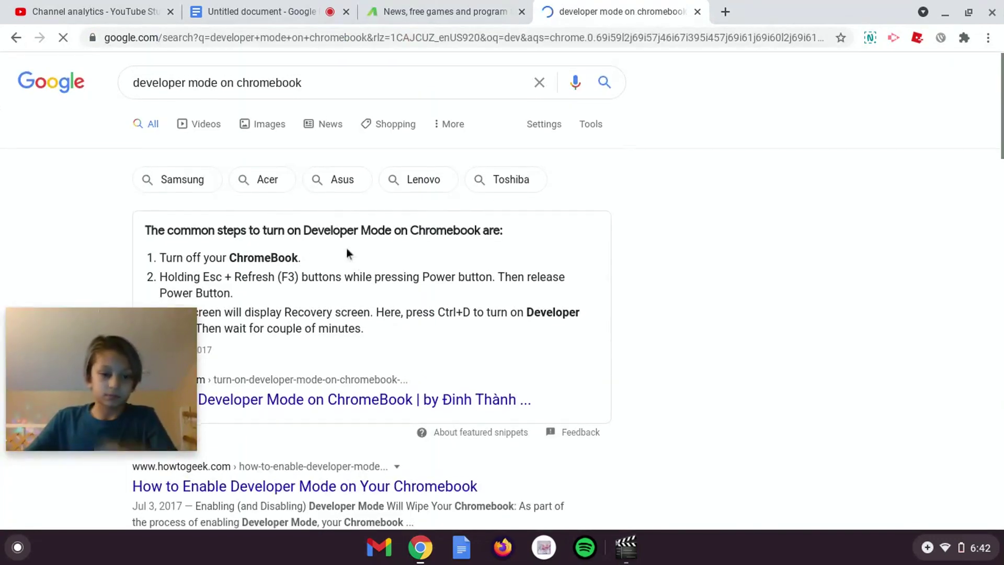
{"action": "scroll", "coordinate": [355, 243], "scroll_direction": "down", "scroll_amount": 1}
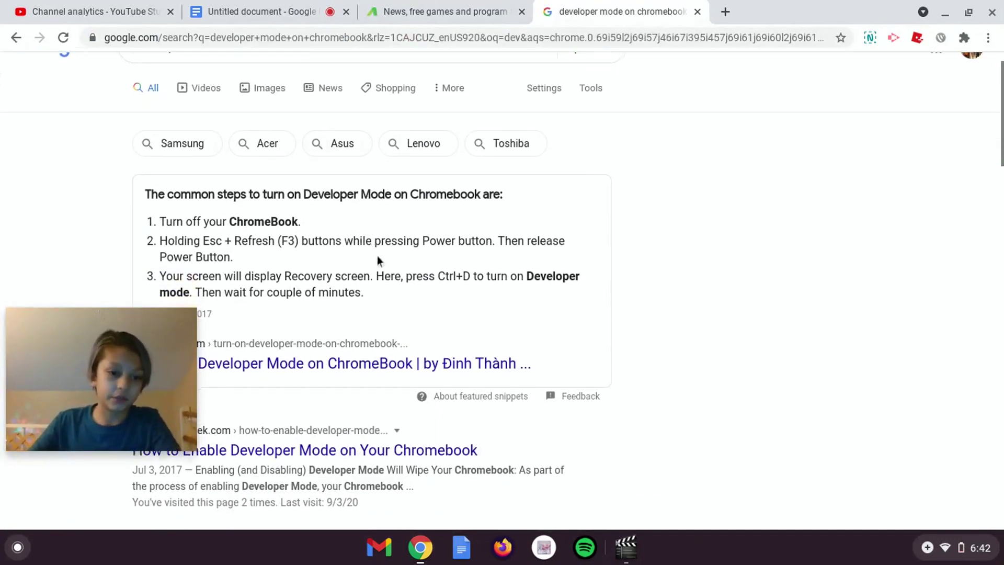
{"action": "scroll", "coordinate": [378, 255], "scroll_direction": "down", "scroll_amount": 2}
{"action": "scroll", "coordinate": [237, 208], "scroll_direction": "up", "scroll_amount": 1}
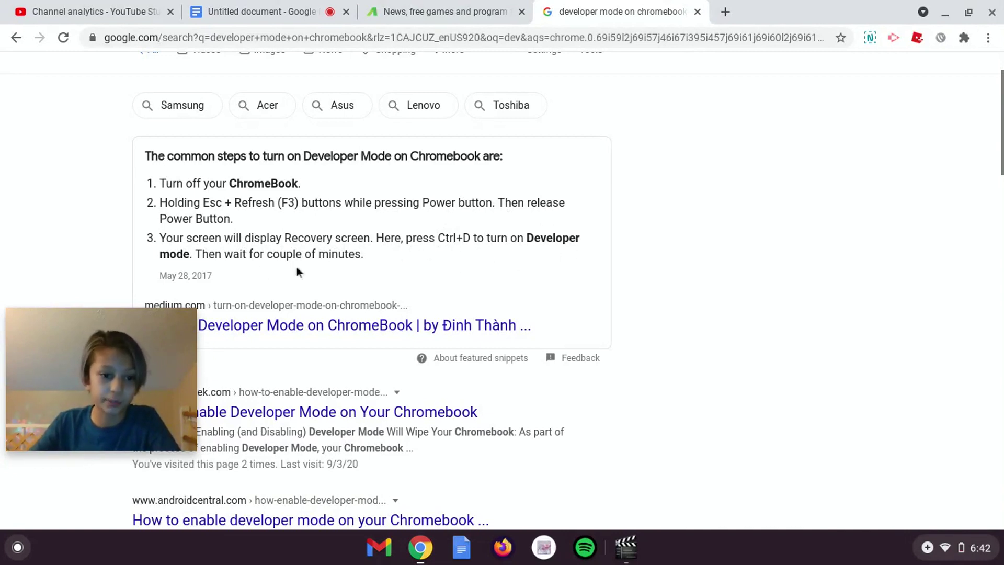
Return to the an1.com site, search it for fortnite, and open the Fortnite game page
{"action": "left_click", "coordinate": [444, 12]}
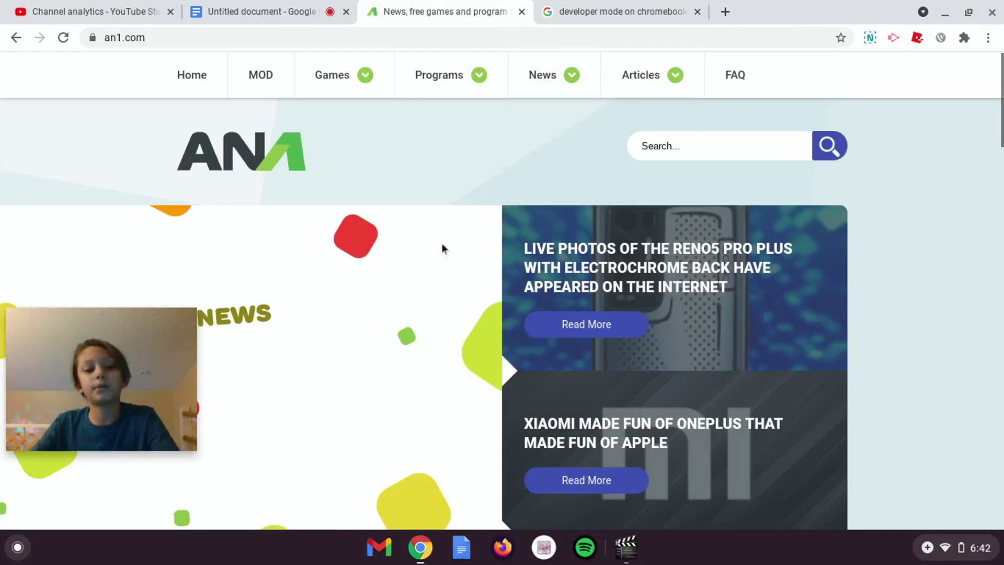
{"action": "scroll", "coordinate": [441, 243], "scroll_direction": "down", "scroll_amount": 3}
{"action": "scroll", "coordinate": [441, 242], "scroll_direction": "up", "scroll_amount": 3}
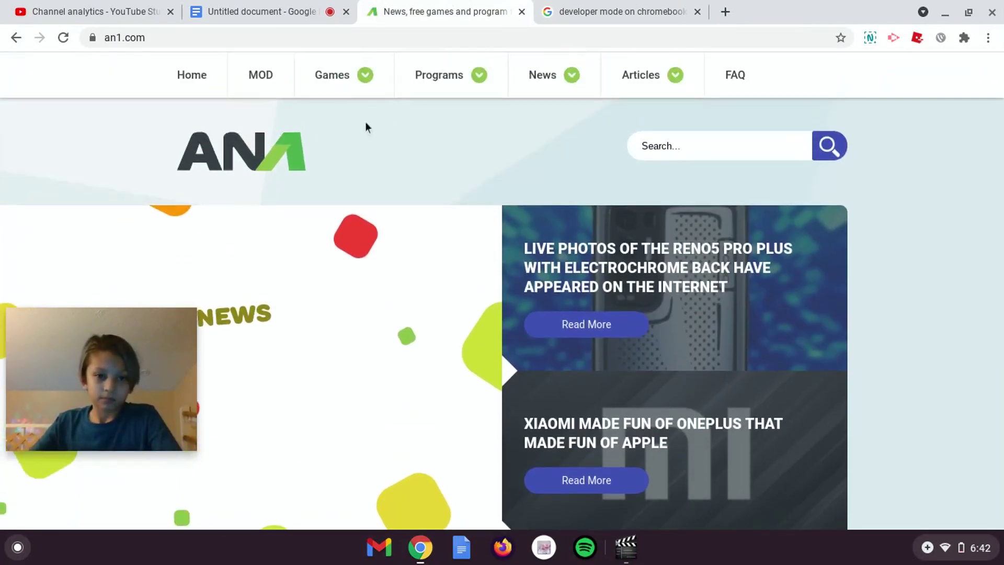
{"action": "left_click", "coordinate": [719, 141]}
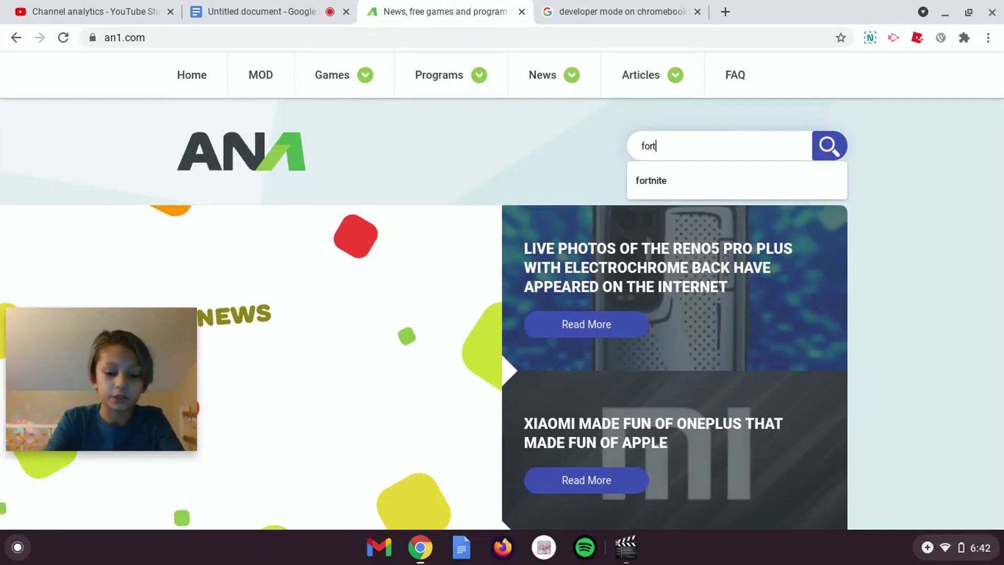
{"action": "type", "text": "fortnite"}
{"action": "key", "text": "Return"}
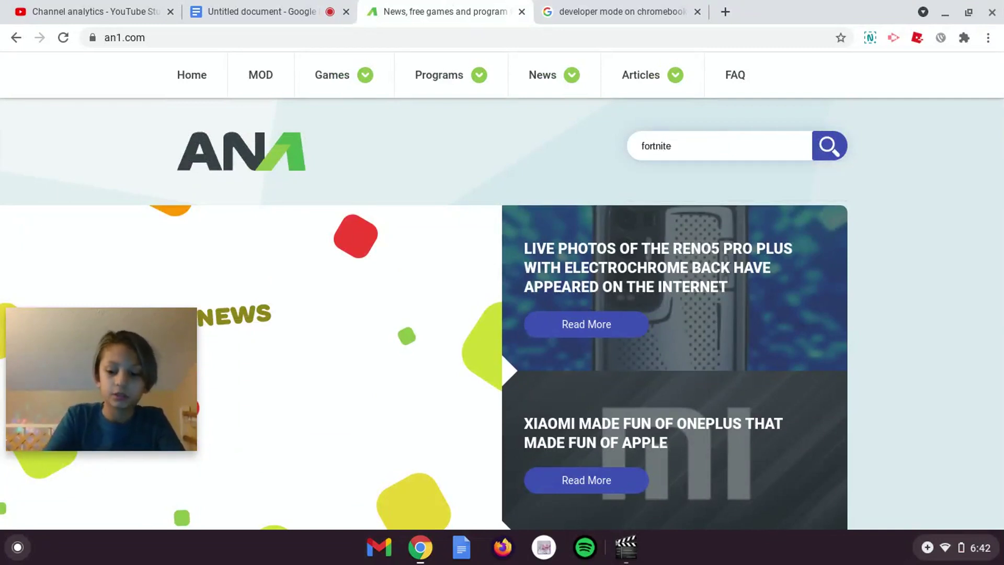
{"action": "scroll", "coordinate": [422, 201], "scroll_direction": "down", "scroll_amount": 6}
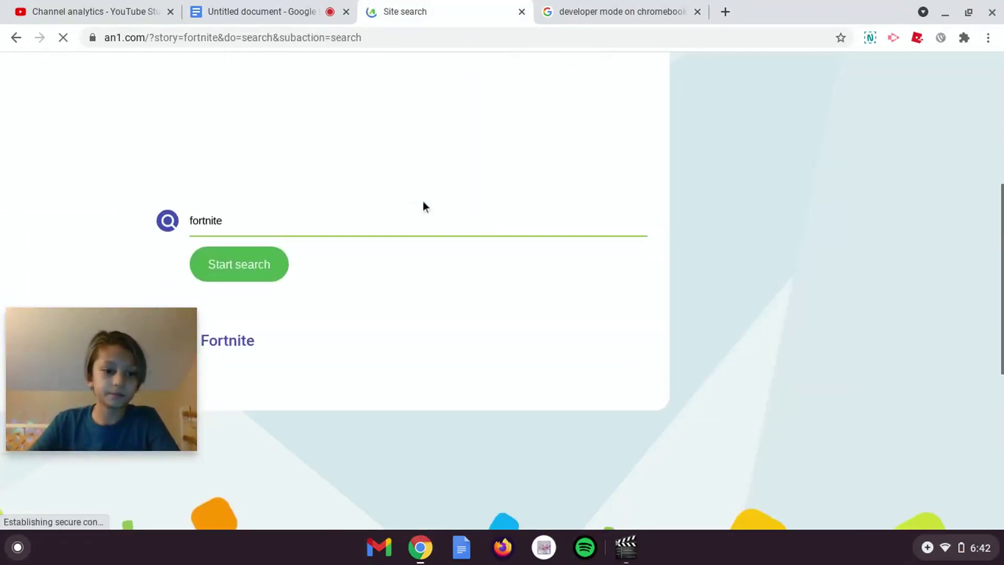
{"action": "left_click", "coordinate": [246, 193]}
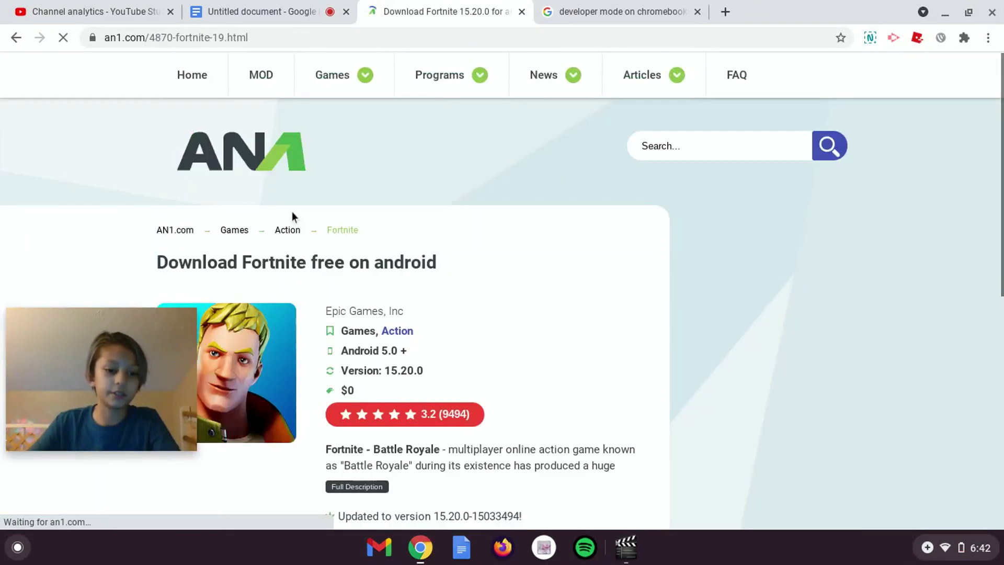
Open the download page for Fortnite 15.20.0.apk and start downloading the file
{"action": "scroll", "coordinate": [514, 245], "scroll_direction": "down", "scroll_amount": 1}
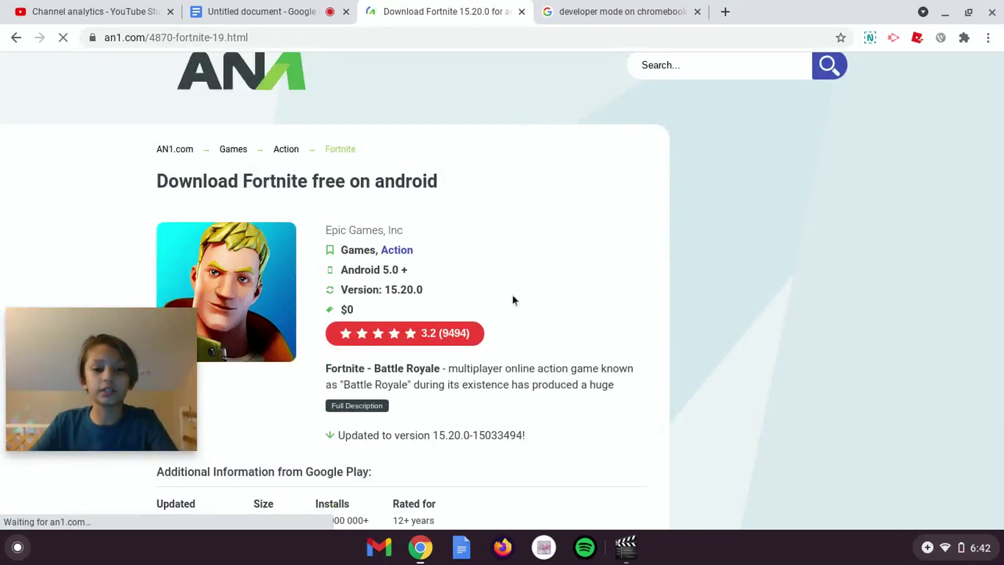
{"action": "scroll", "coordinate": [549, 222], "scroll_direction": "down", "scroll_amount": 10}
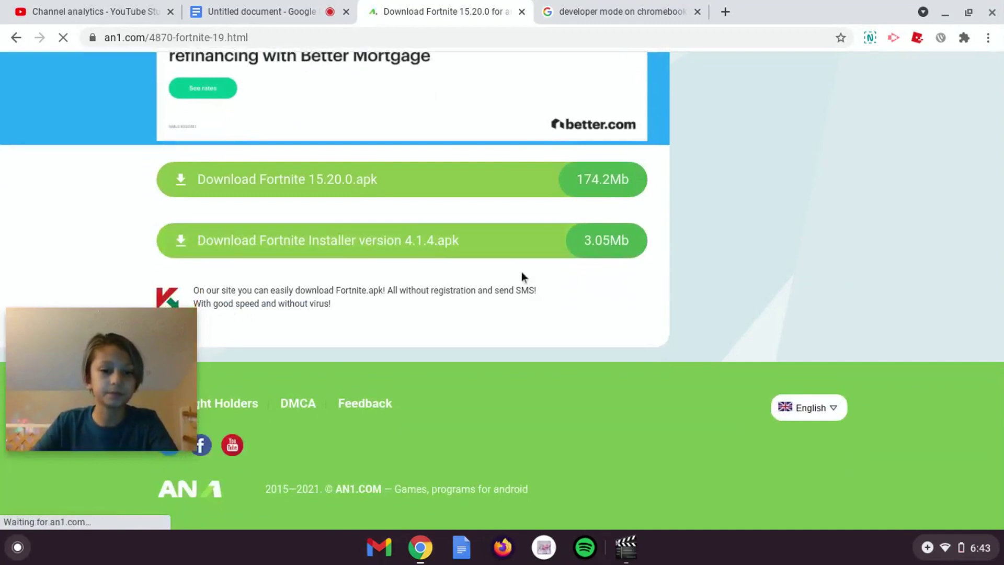
{"action": "left_click", "coordinate": [551, 190]}
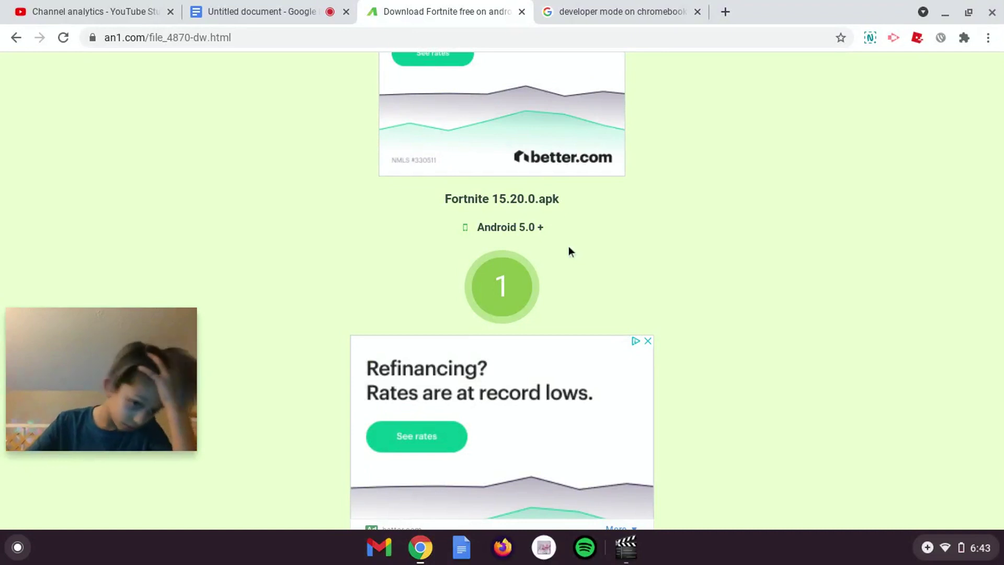
{"action": "left_click", "coordinate": [522, 279]}
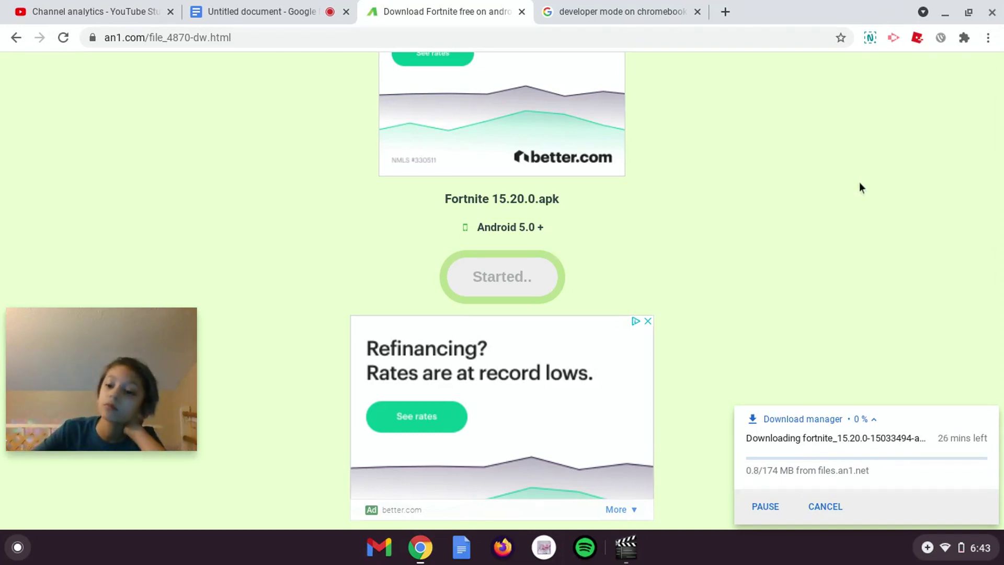
Cancel the running Fortnite download, return to the game page, and reopen the Fortnite 15.20.0.apk download page
{"action": "left_click", "coordinate": [823, 506]}
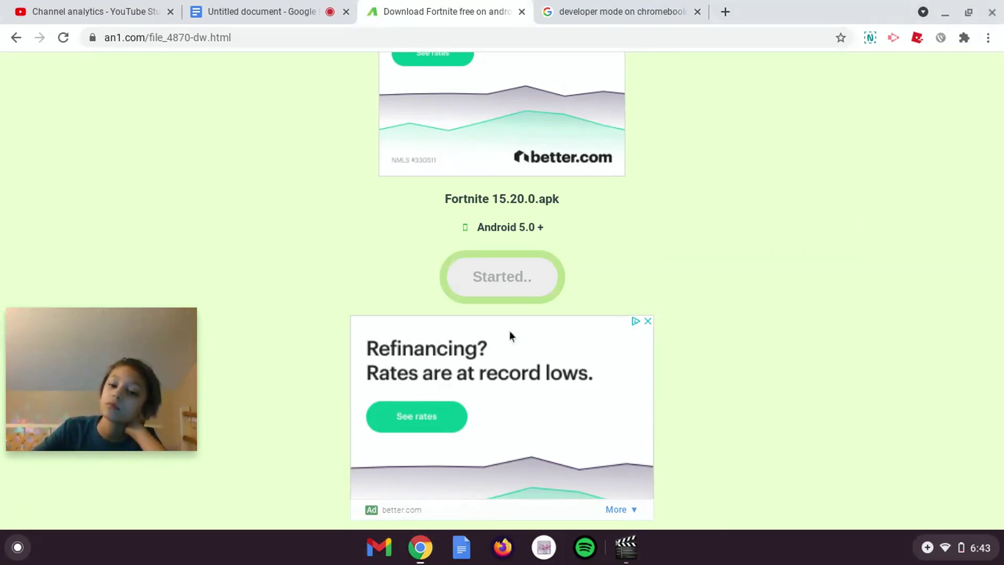
{"action": "left_click", "coordinate": [16, 38]}
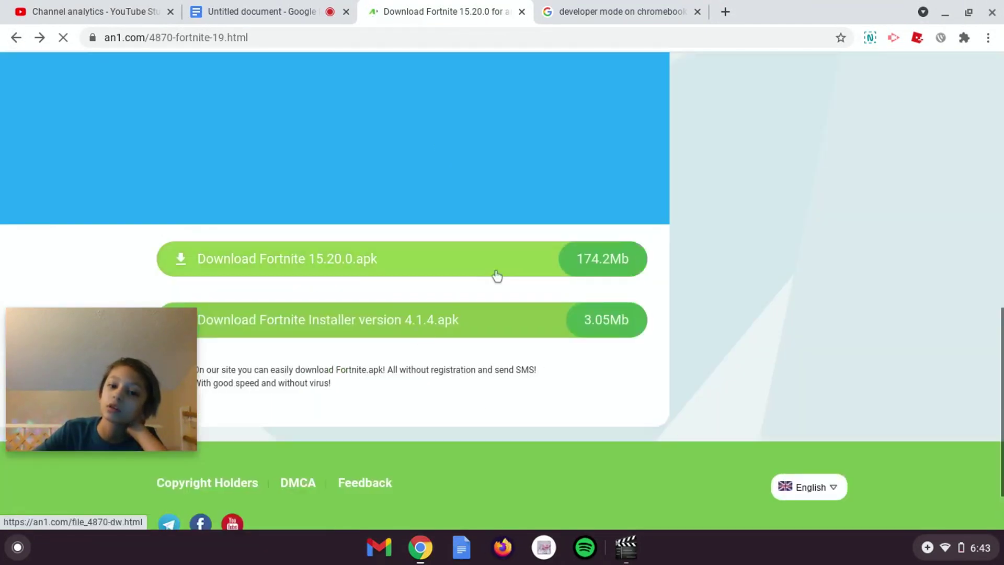
{"action": "left_click", "coordinate": [497, 276]}
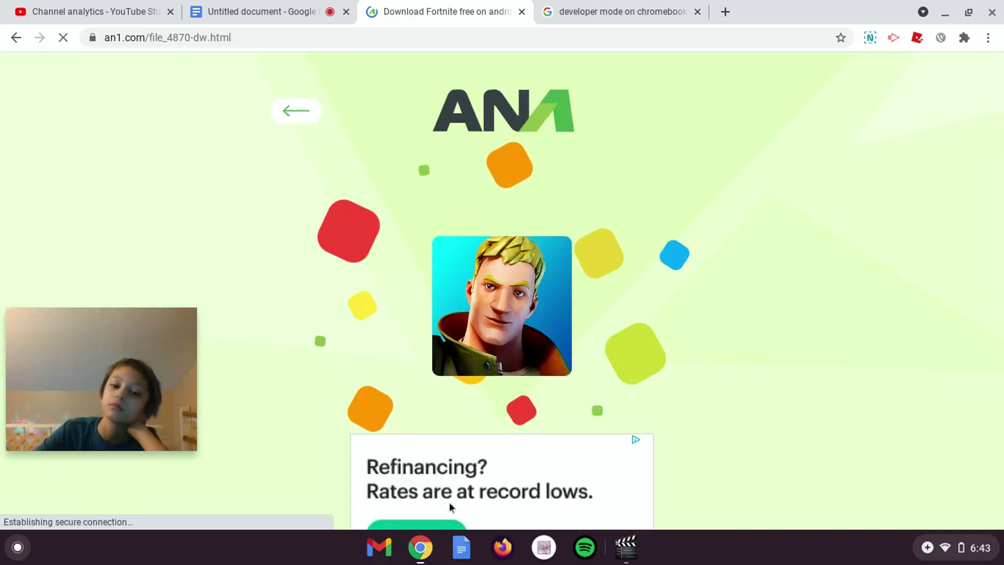
Switch to the Files app and look through the Downloads (1) and Downloads folders
{"action": "key", "text": "super"}
{"action": "left_click", "coordinate": [324, 481]}
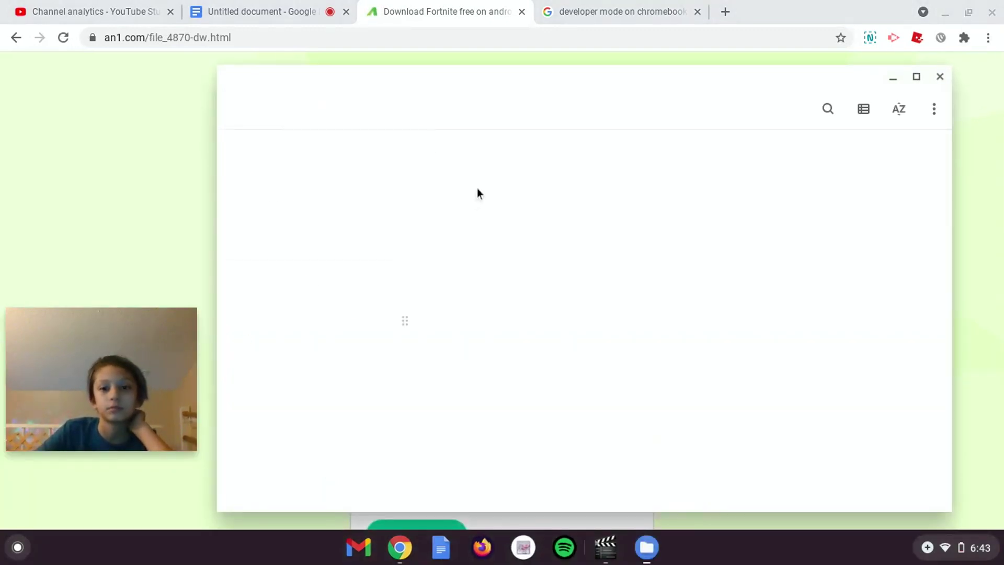
{"action": "left_click", "coordinate": [505, 211]}
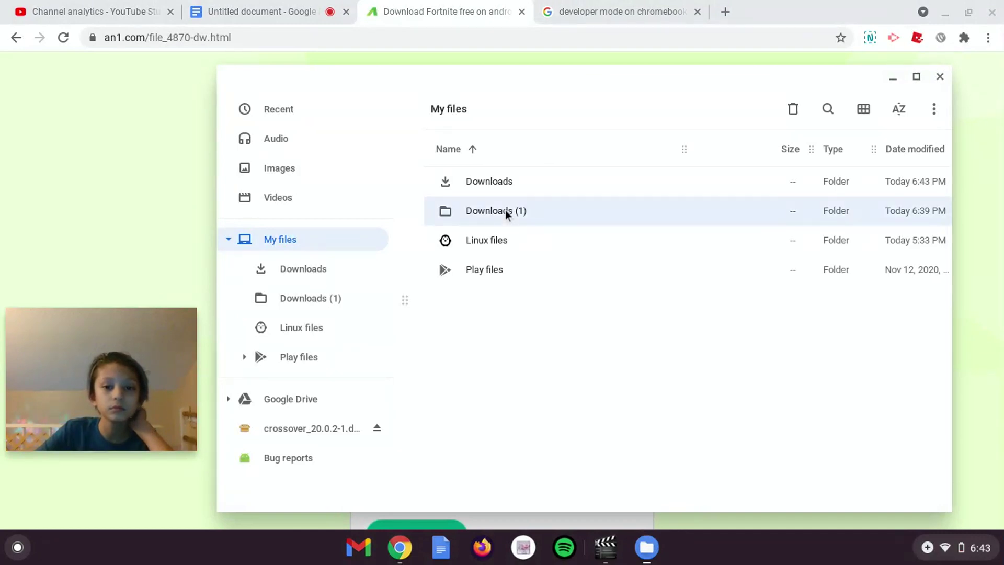
{"action": "double_click", "coordinate": [505, 211]}
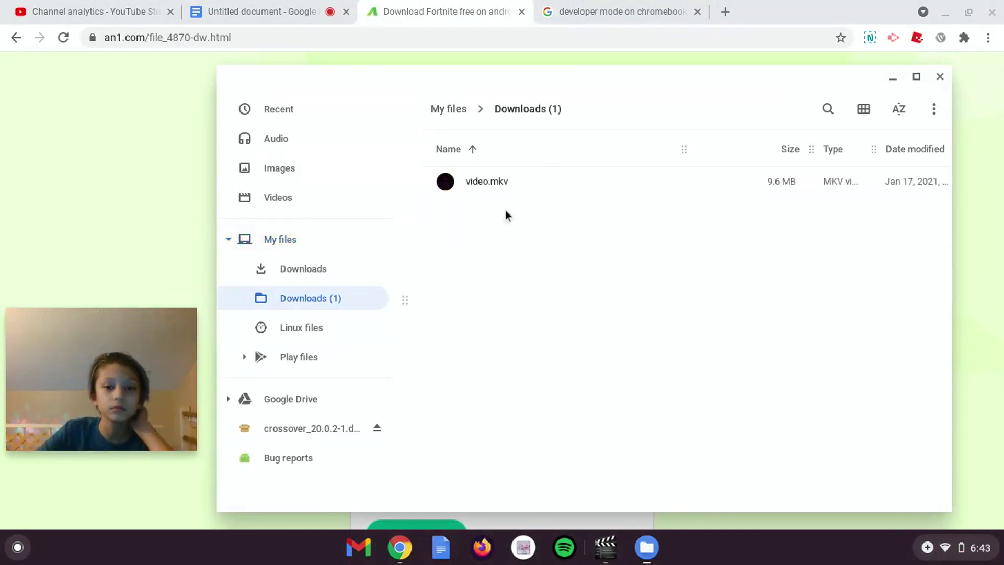
{"action": "left_click", "coordinate": [327, 269]}
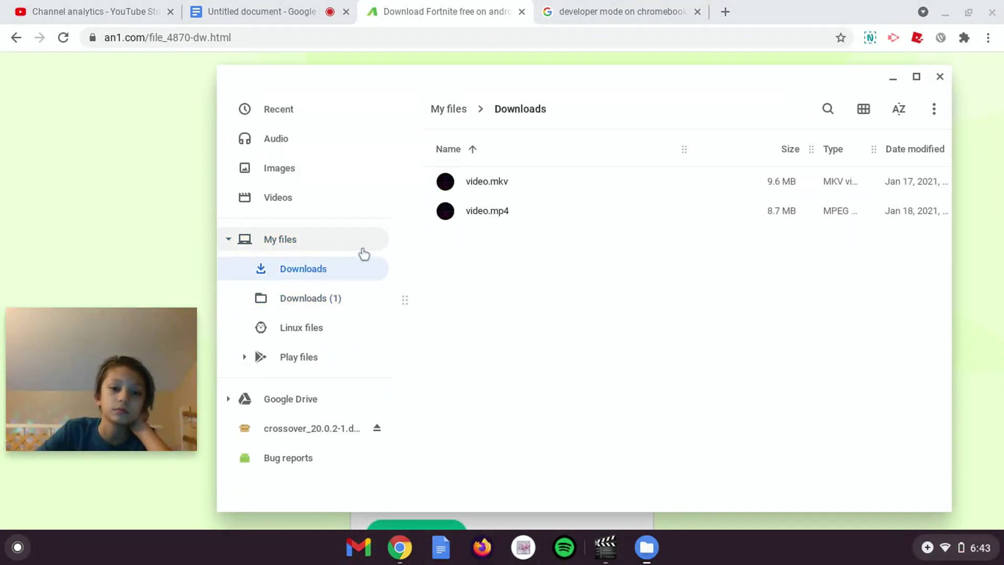
Delete video.mp4 from the Downloads folder and confirm the deletion
{"action": "left_click", "coordinate": [513, 212]}
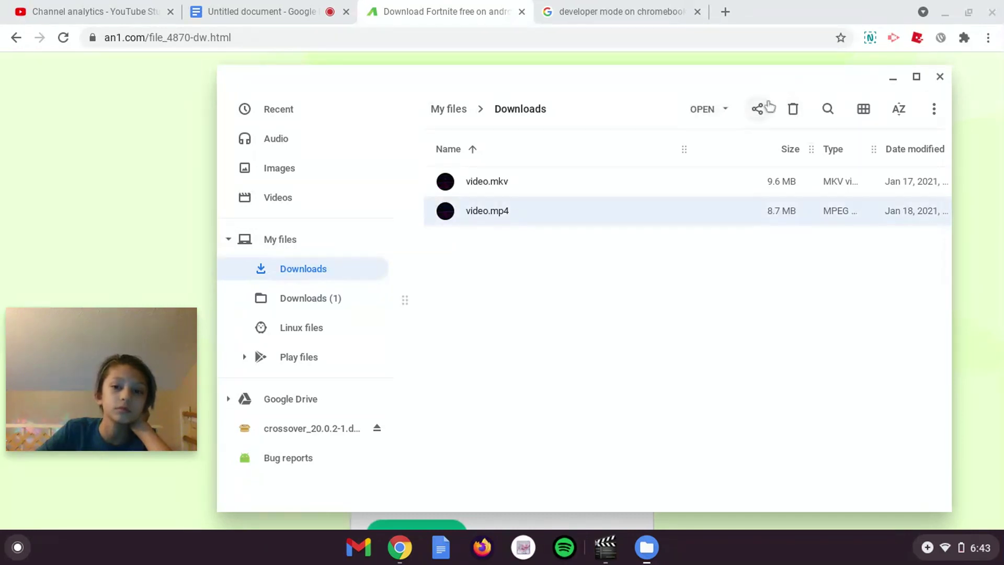
{"action": "left_click", "coordinate": [793, 108]}
{"action": "left_click", "coordinate": [679, 318]}
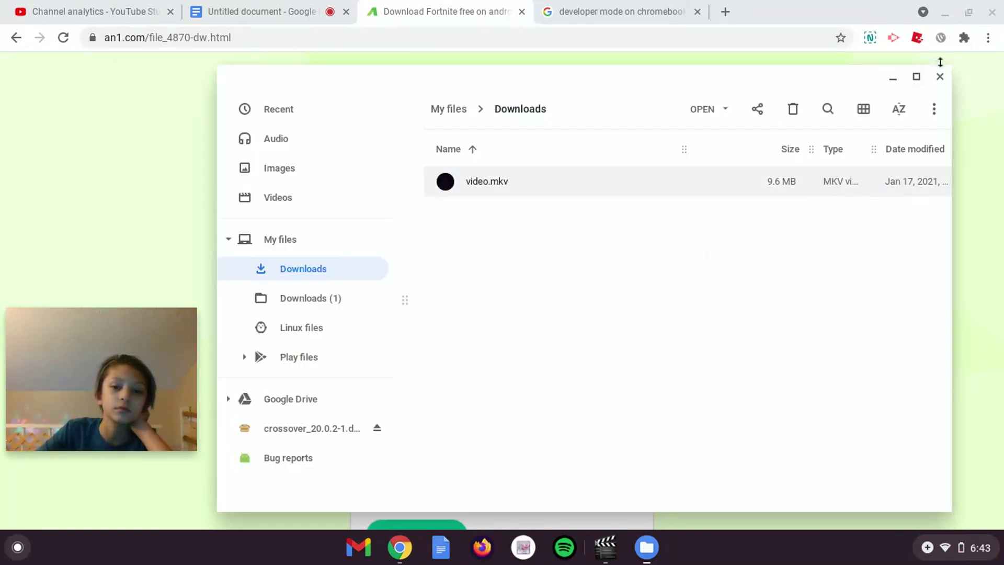
Close the Files window and start downloading Fortnite 15.20.0.apk from the an1.com download page
{"action": "left_click", "coordinate": [939, 77]}
{"action": "scroll", "coordinate": [596, 350], "scroll_direction": "down", "scroll_amount": 8}
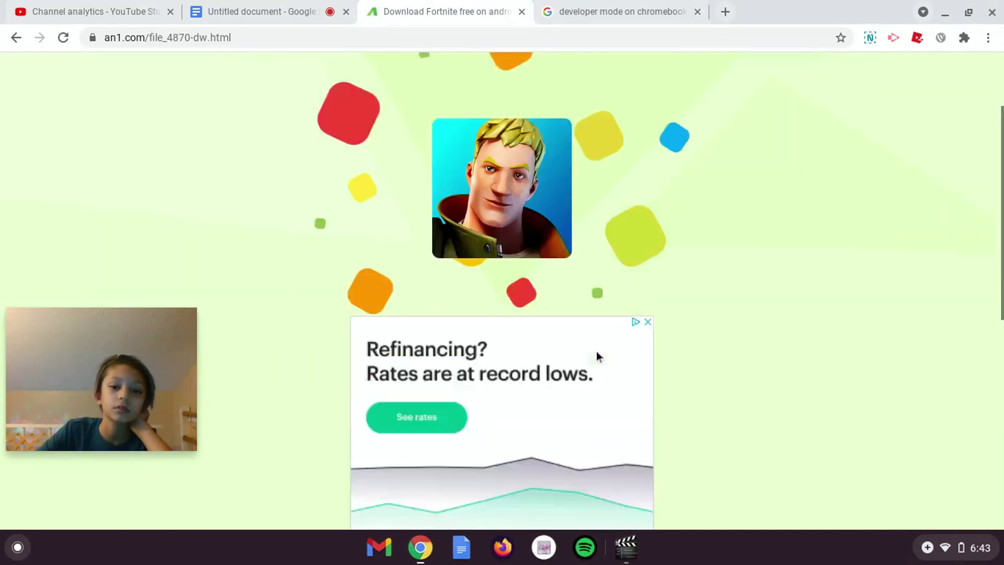
{"action": "left_click", "coordinate": [500, 360]}
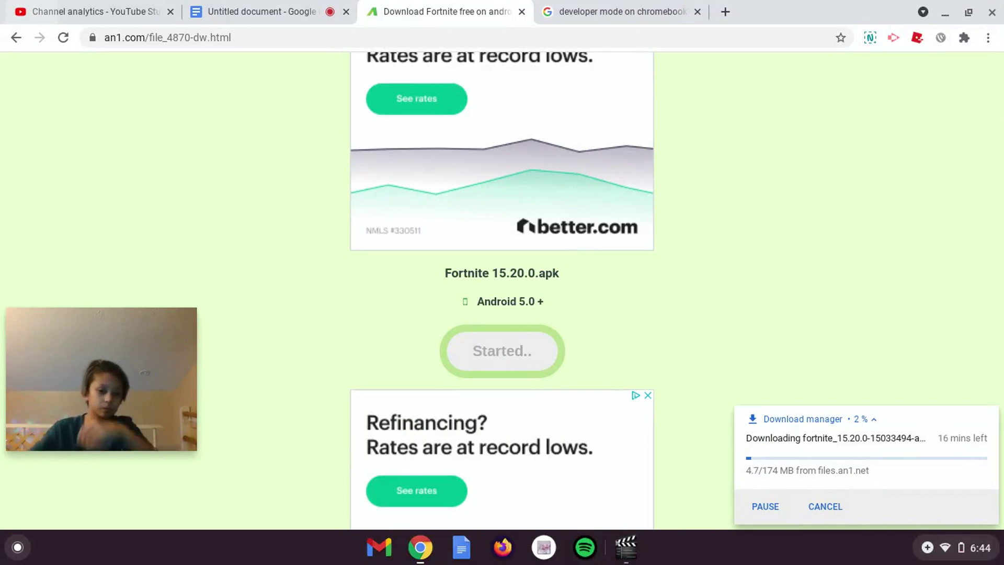
Look through the pages of installed apps in the launcher, then return to the Fortnite download page
{"action": "left_click", "coordinate": [17, 546]}
{"action": "scroll", "coordinate": [440, 435], "scroll_direction": "up", "scroll_amount": 1}
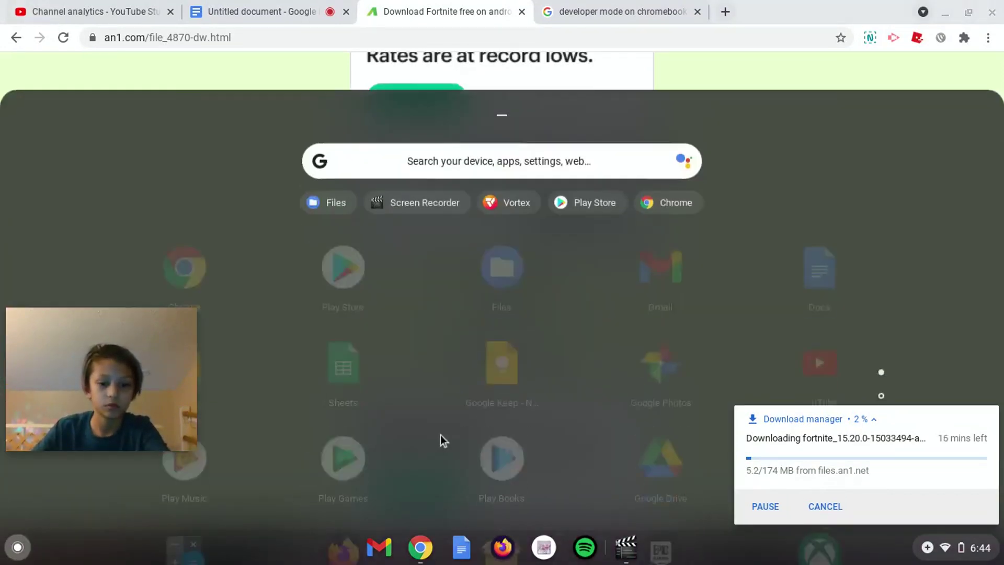
{"action": "scroll", "coordinate": [797, 360], "scroll_direction": "down", "scroll_amount": 1}
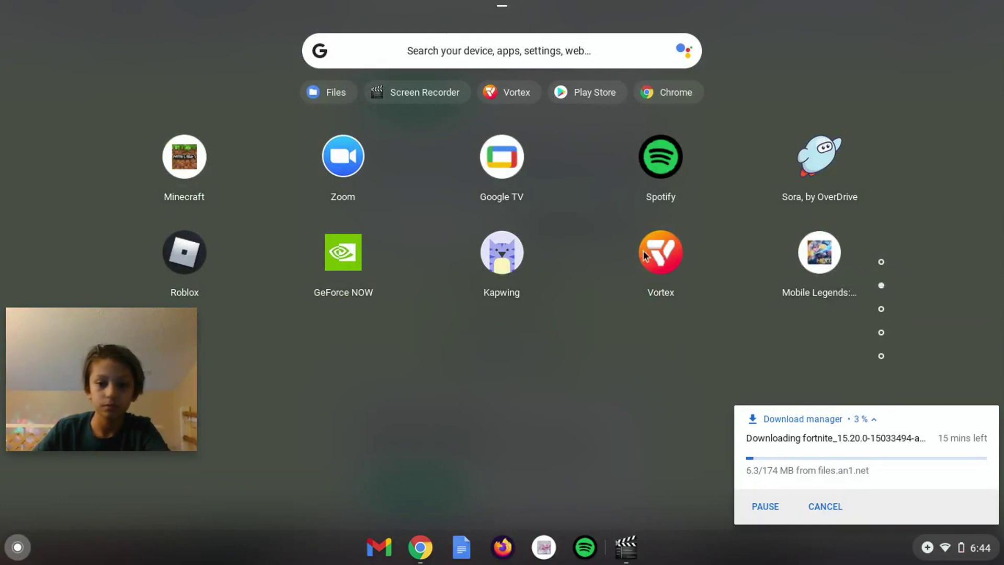
{"action": "scroll", "coordinate": [485, 327], "scroll_direction": "down", "scroll_amount": 2}
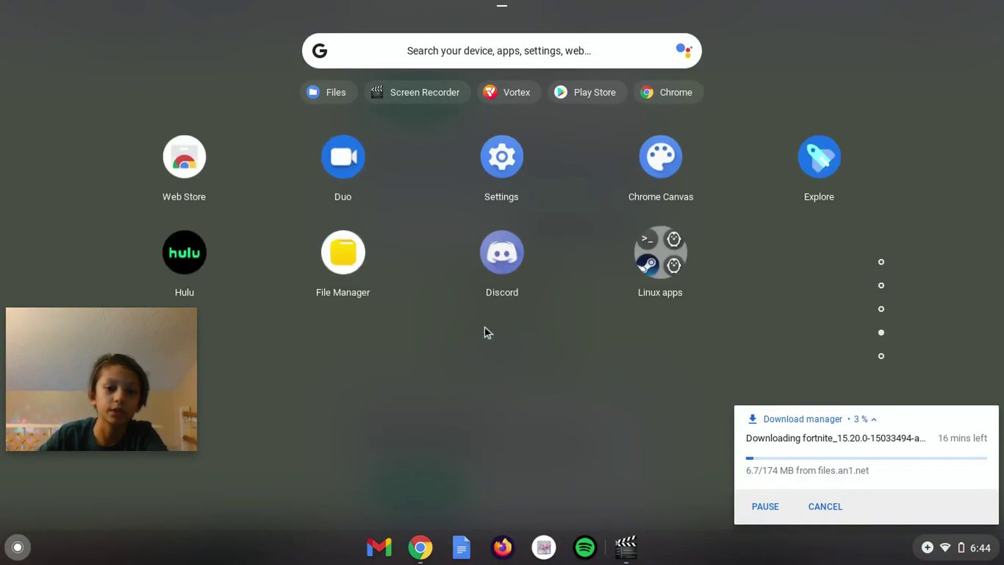
{"action": "scroll", "coordinate": [485, 327], "scroll_direction": "down", "scroll_amount": 1}
{"action": "scroll", "coordinate": [484, 327], "scroll_direction": "up", "scroll_amount": 2}
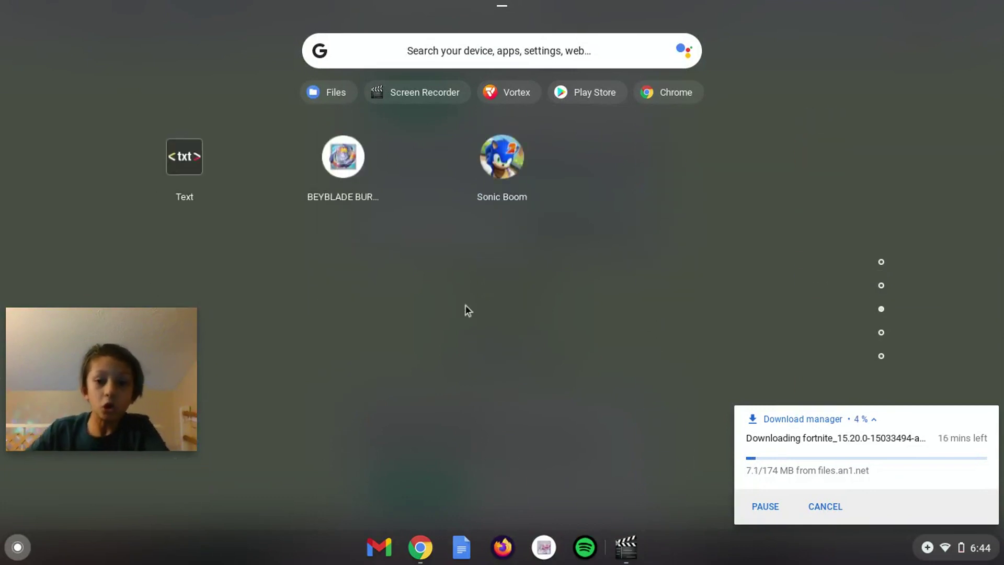
{"action": "scroll", "coordinate": [454, 307], "scroll_direction": "up", "scroll_amount": 2}
{"action": "key", "text": "Escape"}
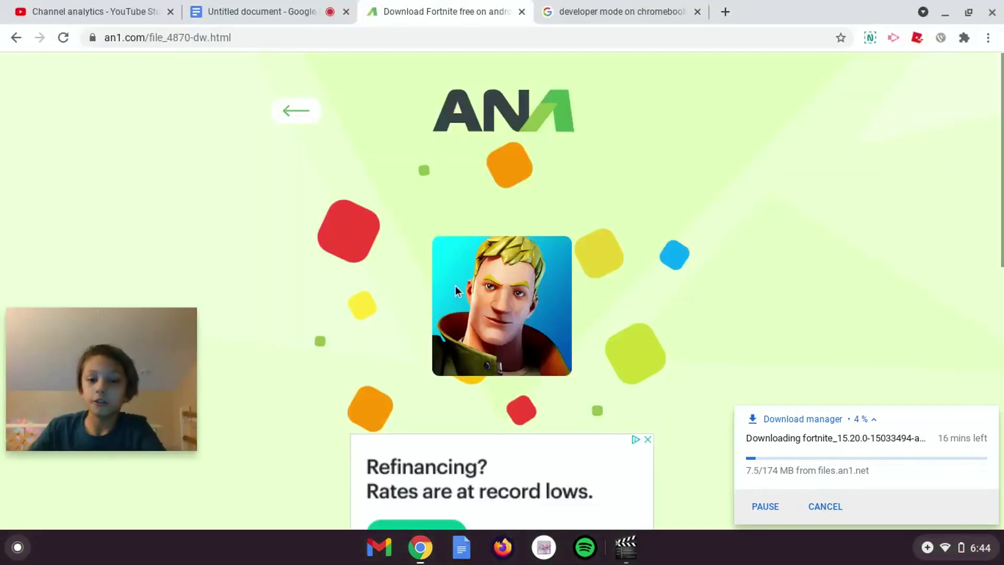
{"action": "scroll", "coordinate": [560, 163], "scroll_direction": "down", "scroll_amount": 8}
{"action": "scroll", "coordinate": [763, 197], "scroll_direction": "up", "scroll_amount": 8}
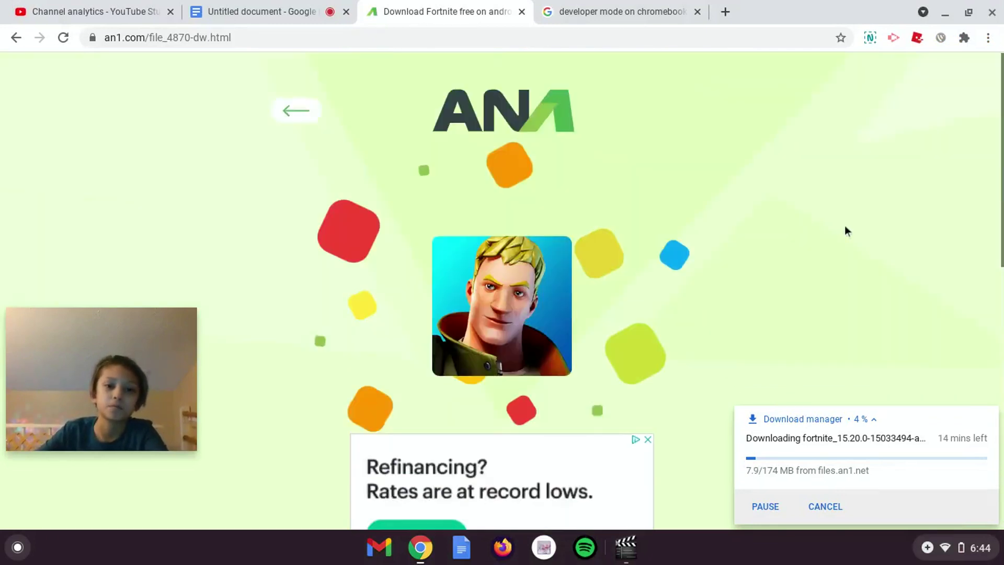
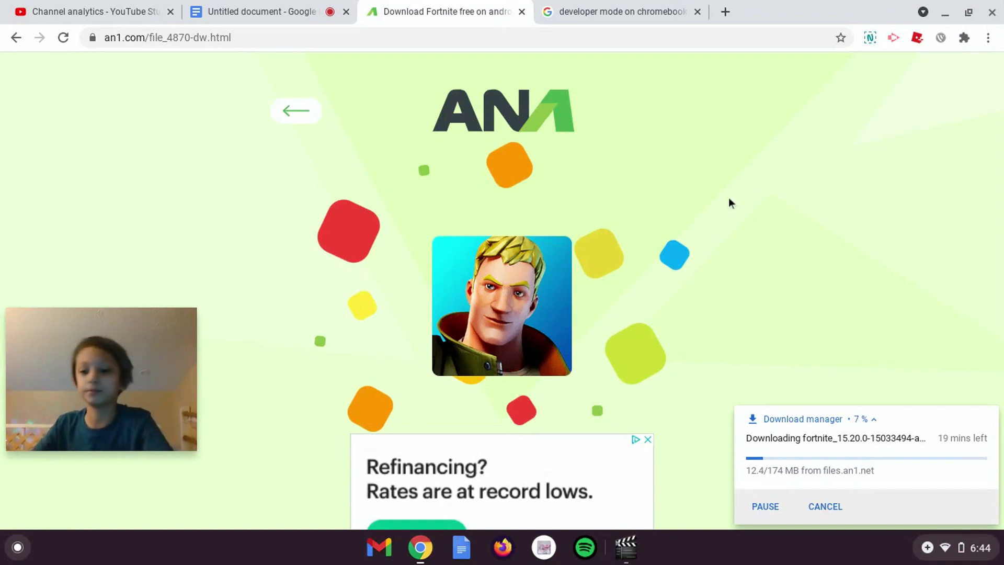
Return the floating webcam video to the Google Docs tab, restore picture-in-picture, and switch back to the Fortnite download page
{"action": "mouse_move", "coordinate": [187, 335]}
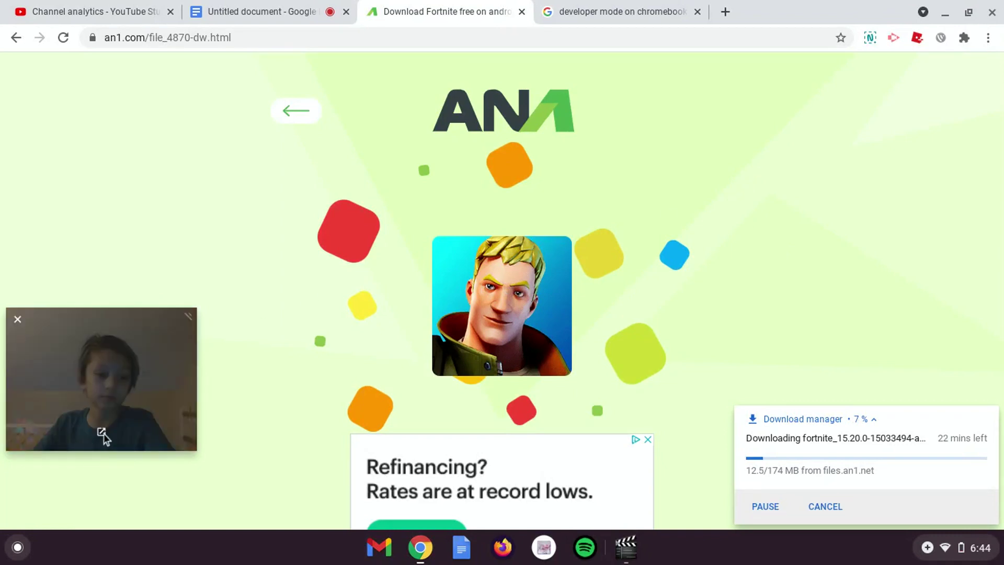
{"action": "left_click", "coordinate": [102, 432]}
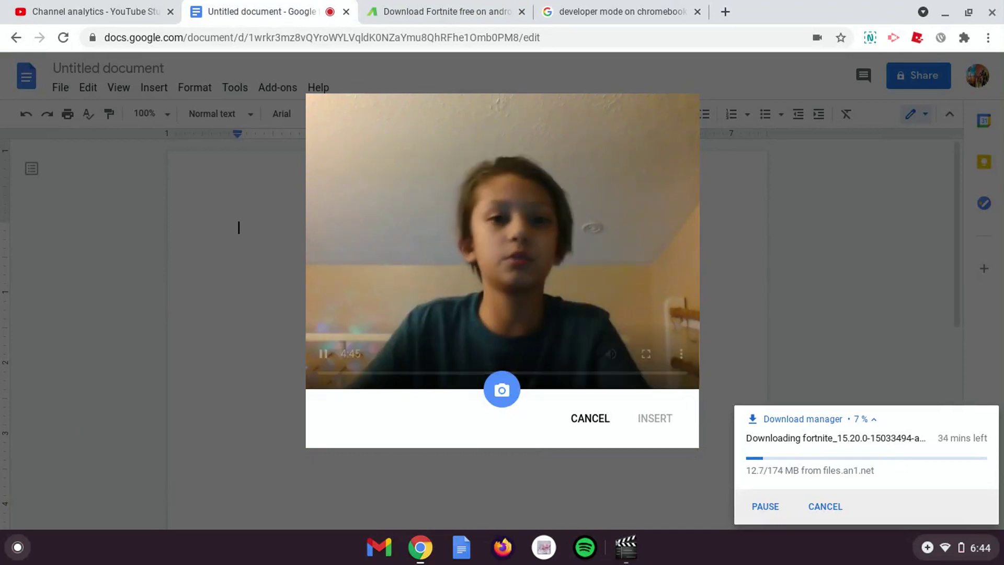
{"action": "left_click", "coordinate": [479, 14]}
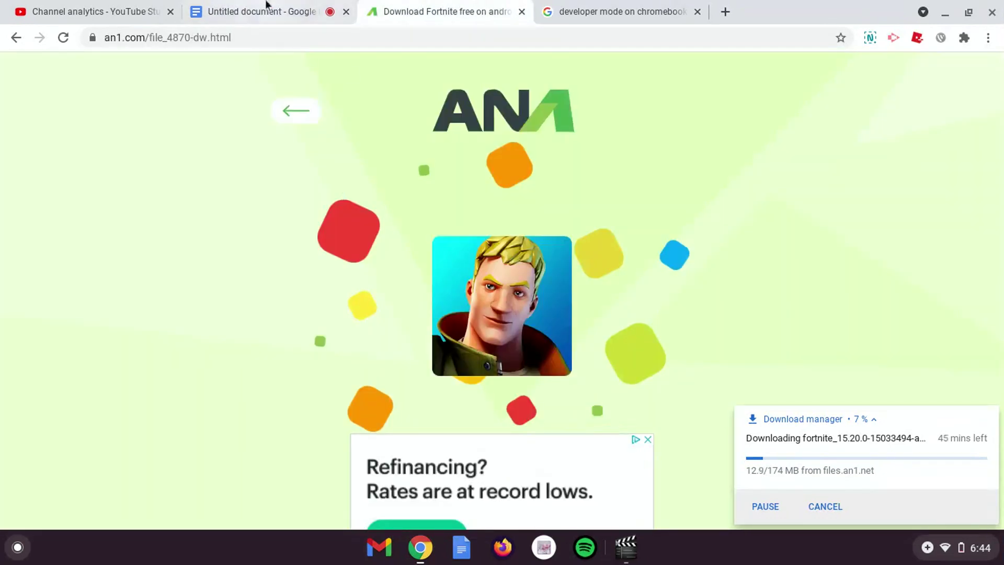
{"action": "left_click", "coordinate": [275, 10]}
{"action": "left_click", "coordinate": [680, 353]}
{"action": "left_click", "coordinate": [654, 350]}
{"action": "left_click", "coordinate": [447, 12]}
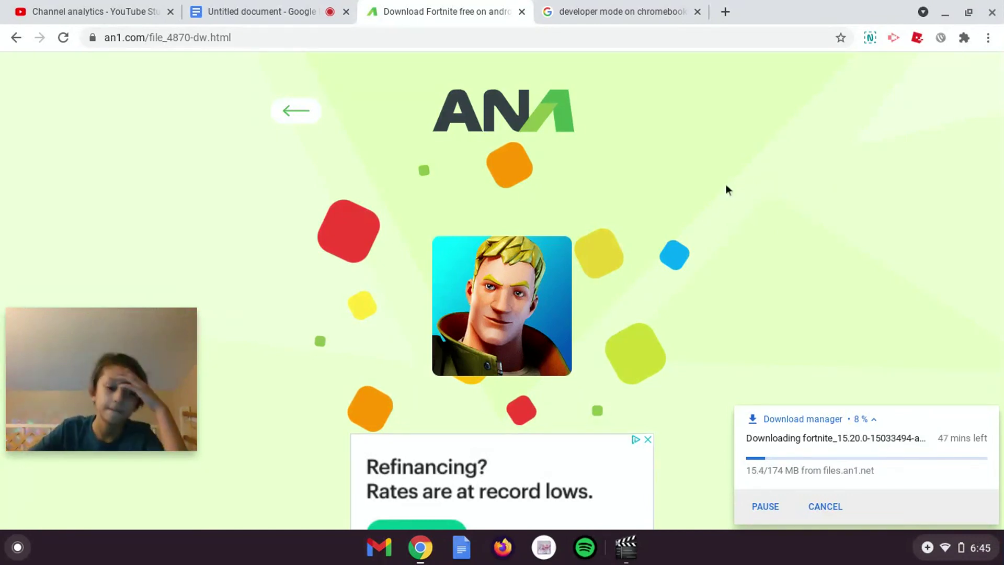
Switch to the Files app, look through Downloads (1), Recent and Images, and dismiss the YouTube comment notification
{"action": "key", "text": "super"}
{"action": "left_click", "coordinate": [324, 476]}
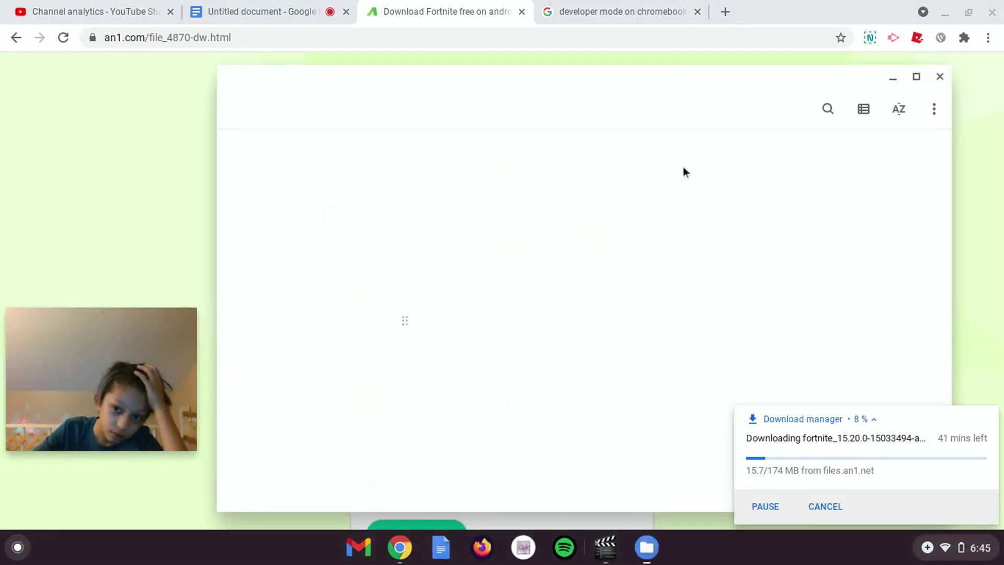
{"action": "double_click", "coordinate": [524, 211]}
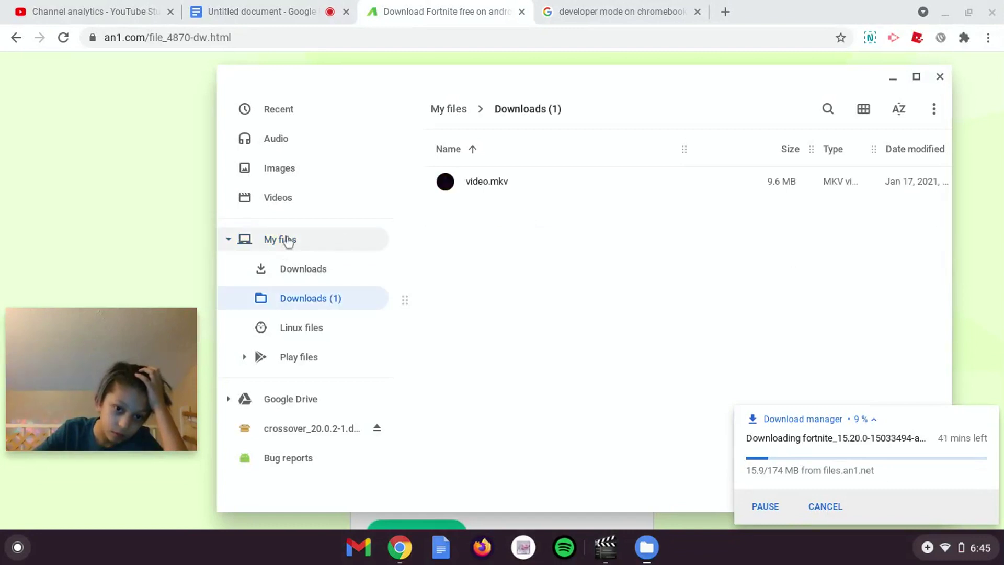
{"action": "left_click", "coordinate": [315, 116]}
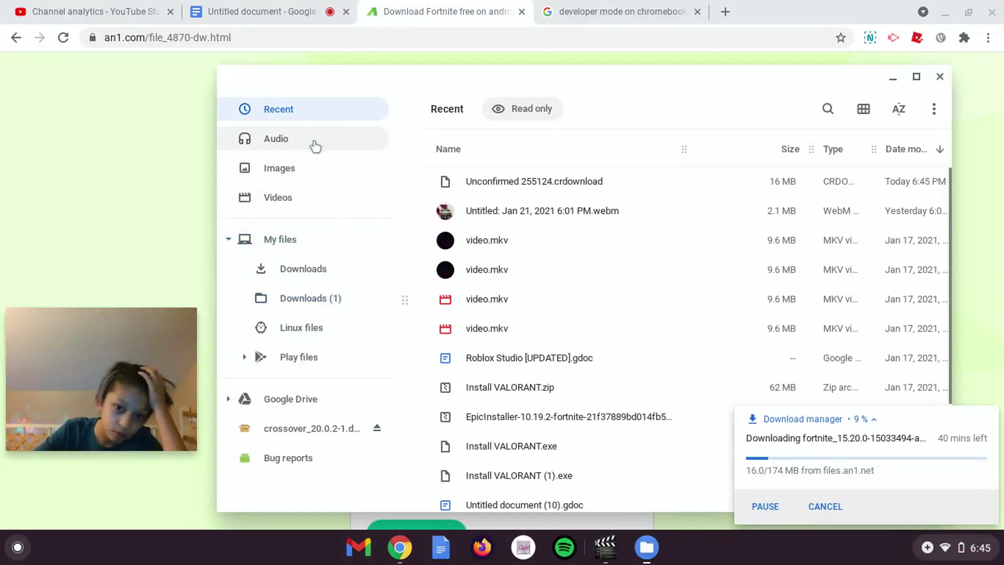
{"action": "left_click", "coordinate": [309, 168]}
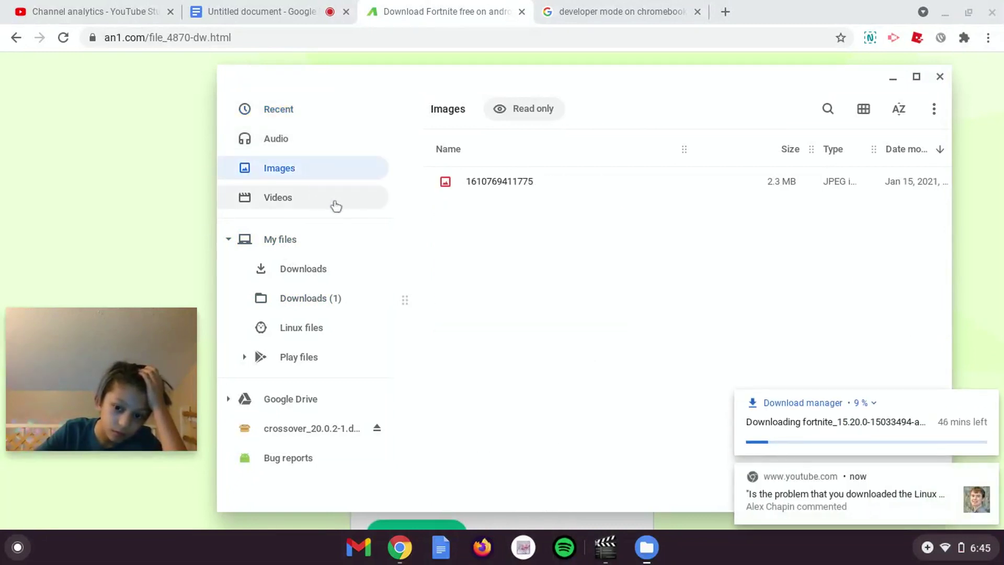
{"action": "mouse_move", "coordinate": [823, 511]}
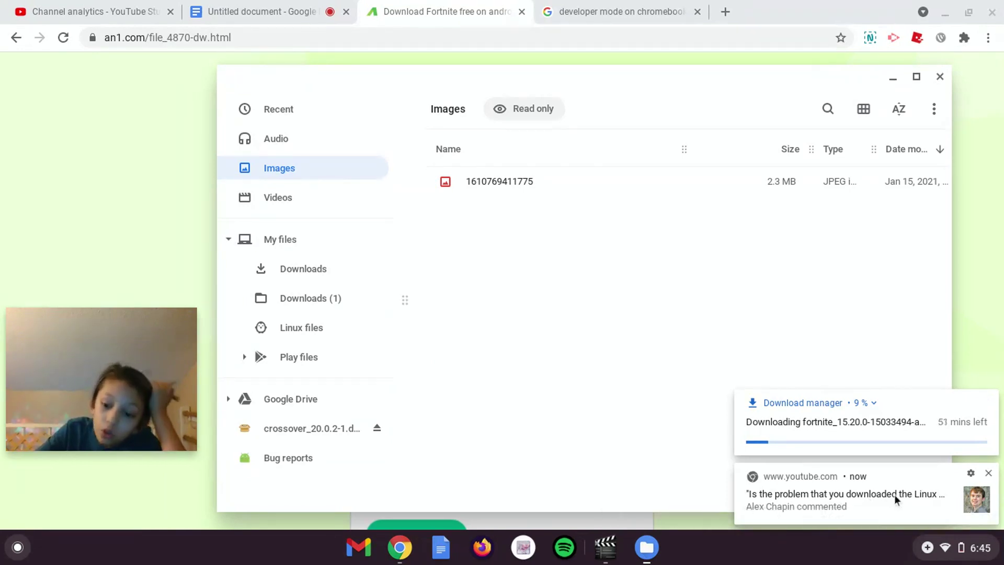
{"action": "left_click", "coordinate": [989, 473]}
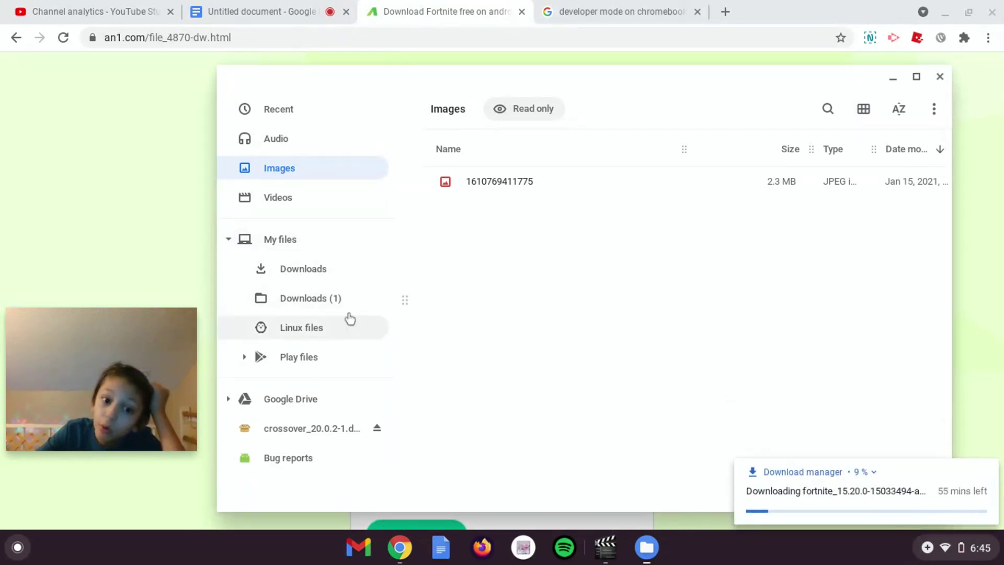
Look through Downloads (1), the crossover_20.0.2-1.deb archive and Google Drive, then close the Files window
{"action": "left_click", "coordinate": [319, 297]}
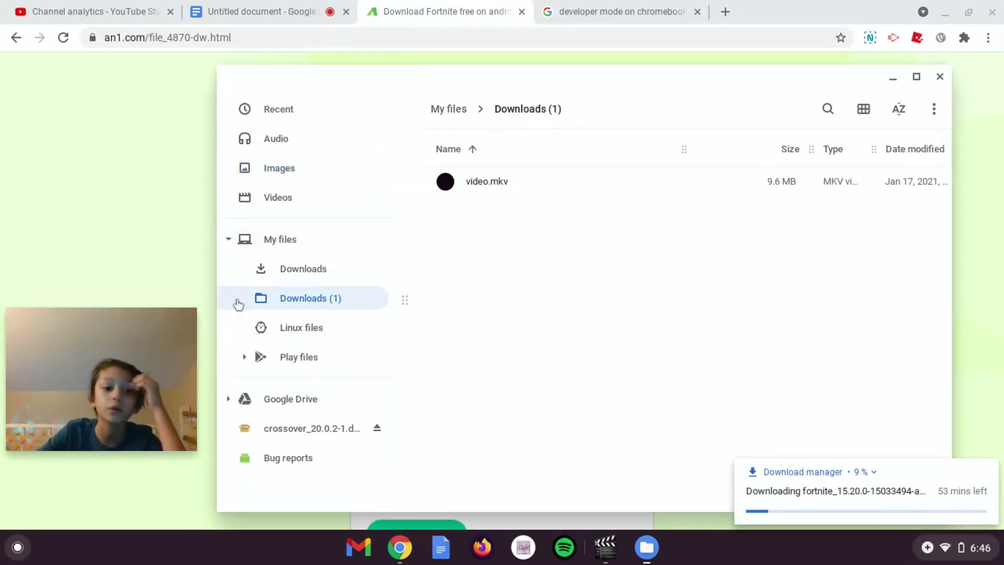
{"action": "left_click", "coordinate": [319, 434]}
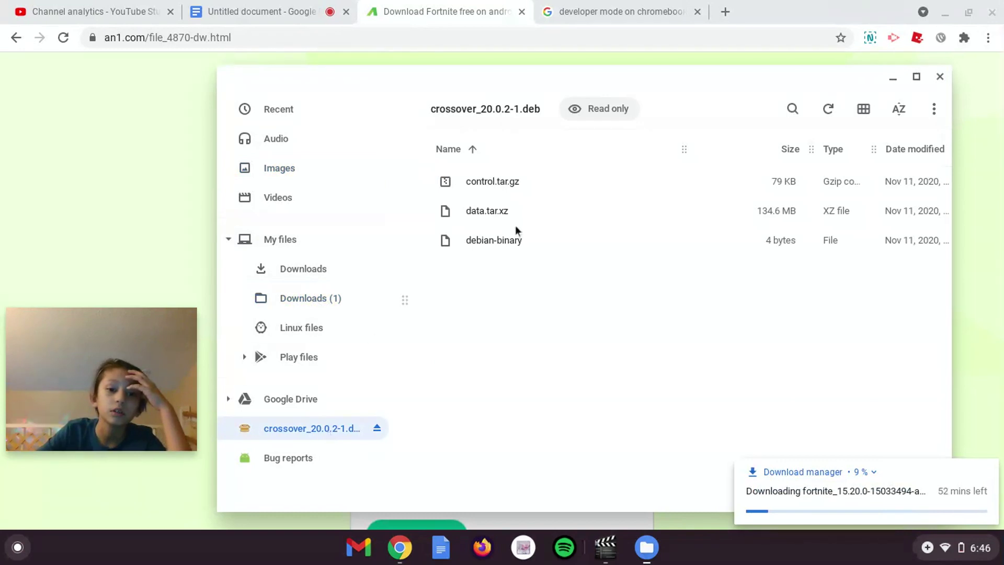
{"action": "left_click", "coordinate": [305, 397]}
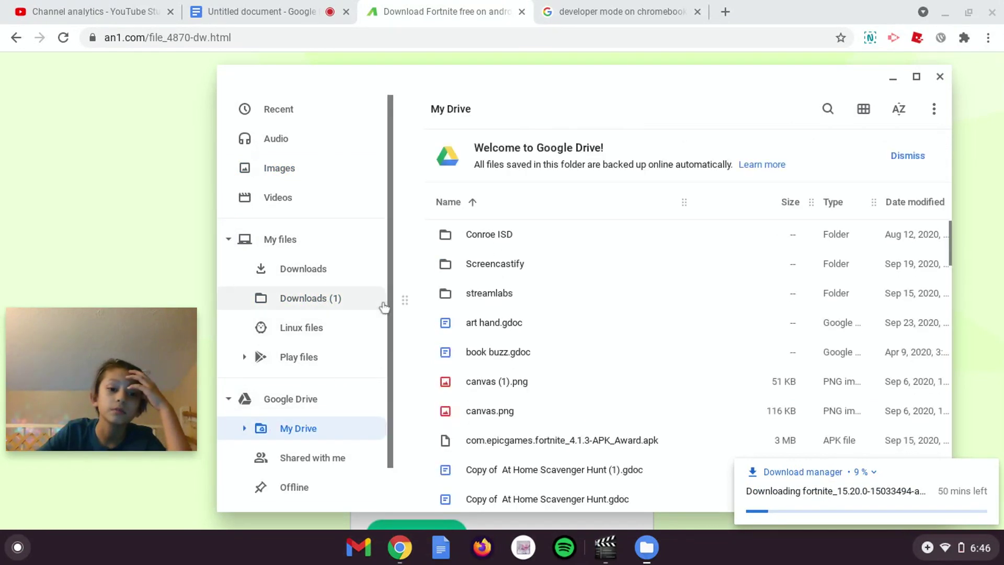
{"action": "left_click", "coordinate": [316, 298]}
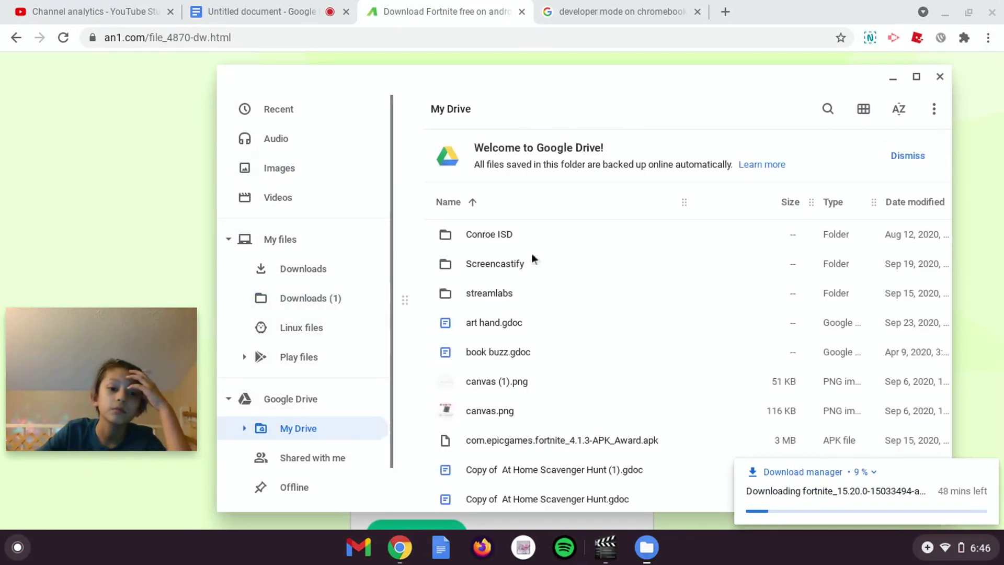
{"action": "left_click", "coordinate": [939, 76]}
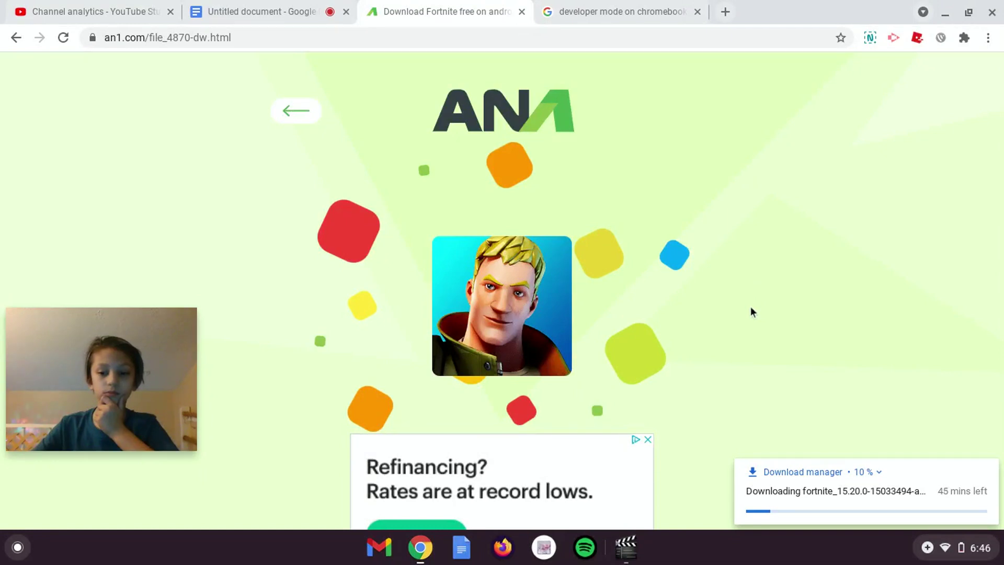
Dismiss the download pop-up and check the Fortnite download's progress in the system notifications
{"action": "left_click", "coordinate": [873, 466]}
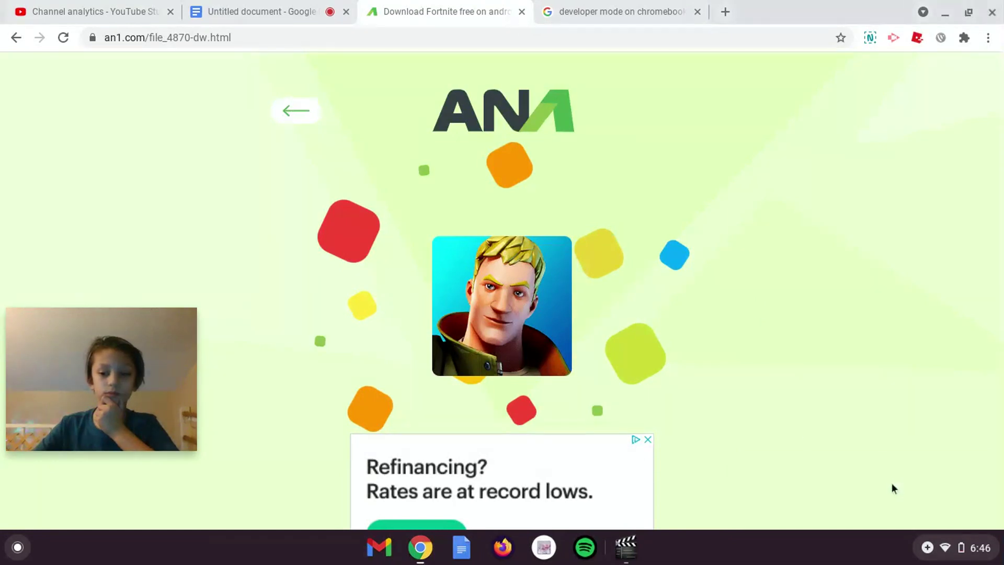
{"action": "left_click", "coordinate": [992, 555]}
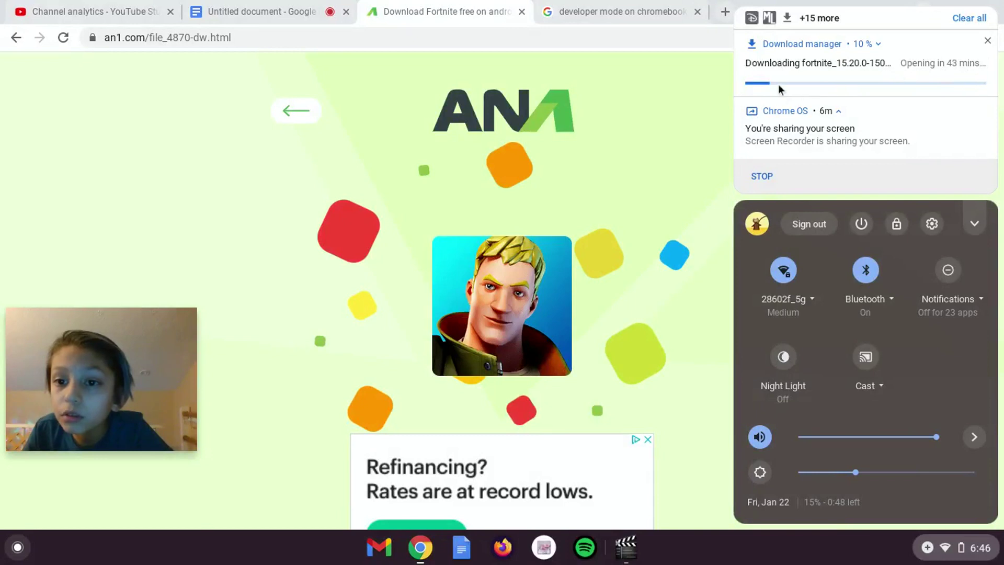
{"action": "left_click", "coordinate": [951, 547]}
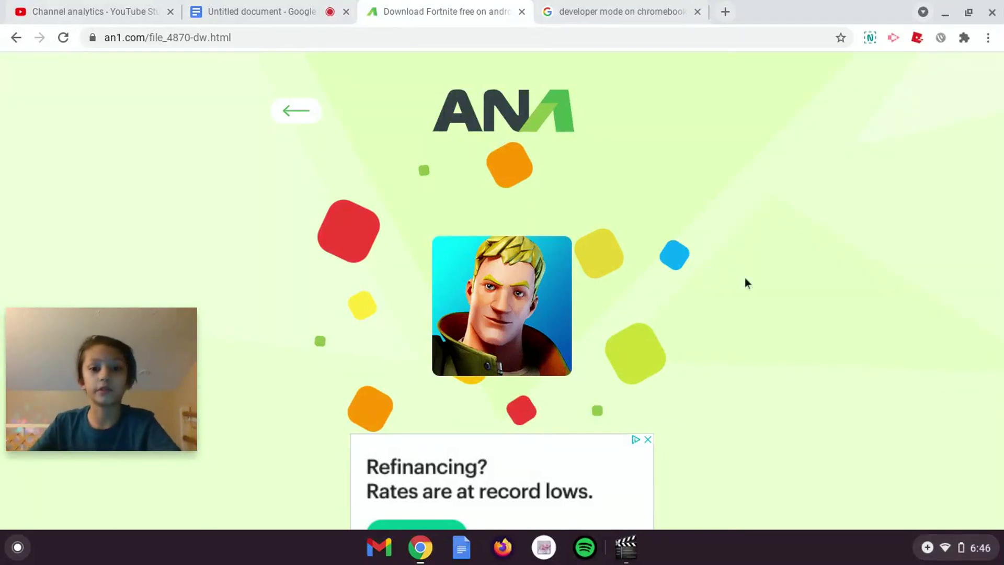
{"action": "left_click", "coordinate": [982, 548]}
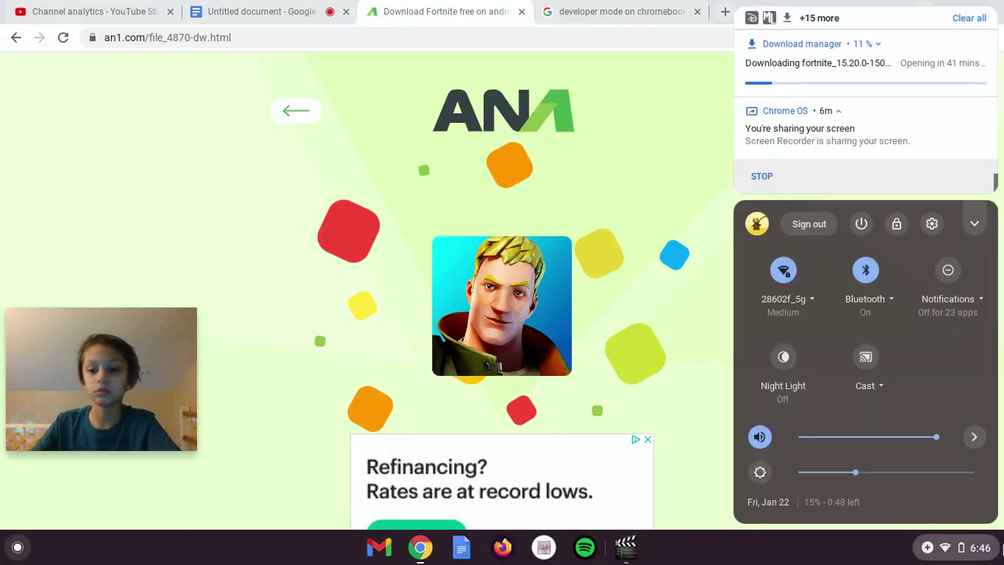
{"action": "left_click", "coordinate": [988, 553]}
{"action": "left_click", "coordinate": [989, 555]}
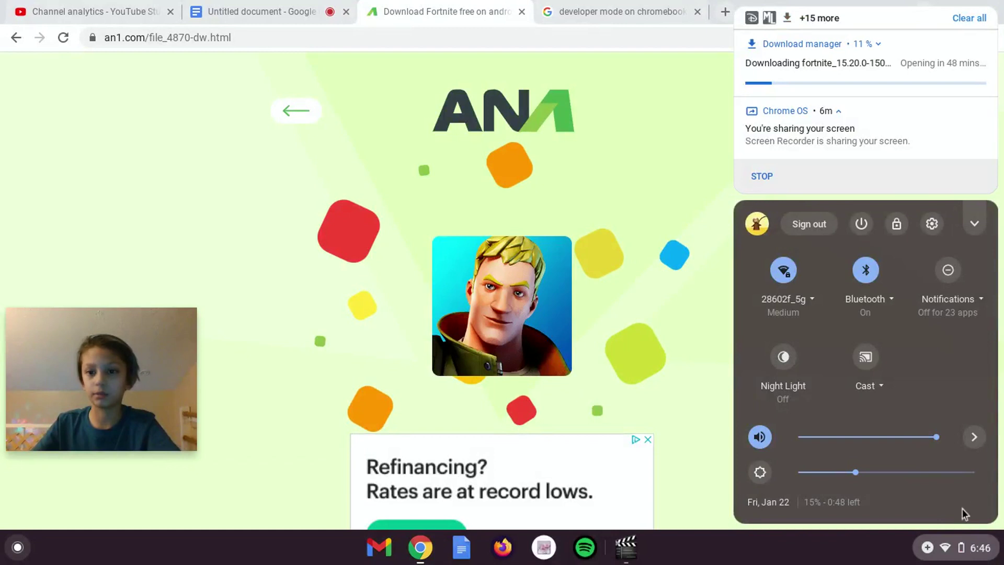
{"action": "left_click", "coordinate": [974, 535]}
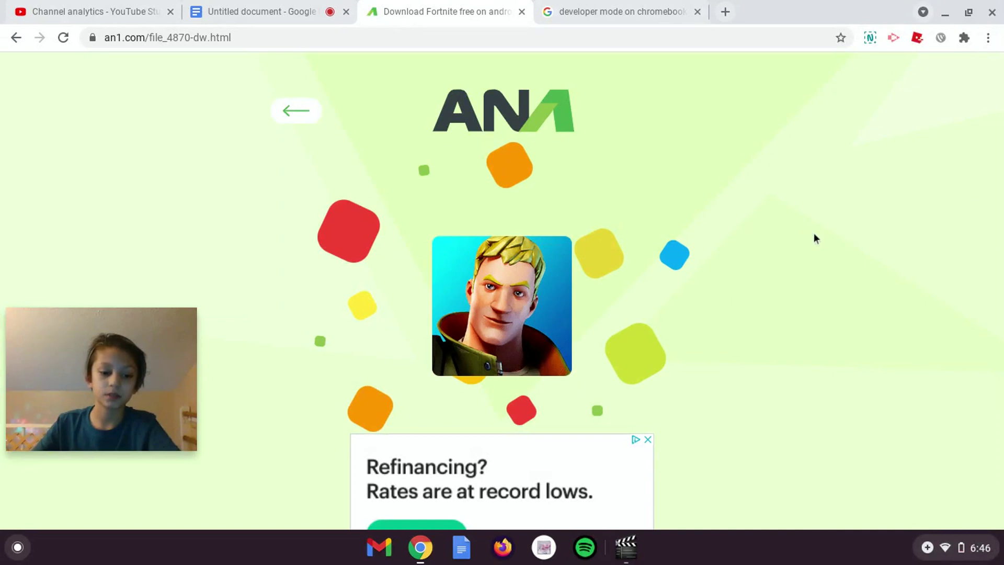
{"action": "left_click", "coordinate": [1000, 558]}
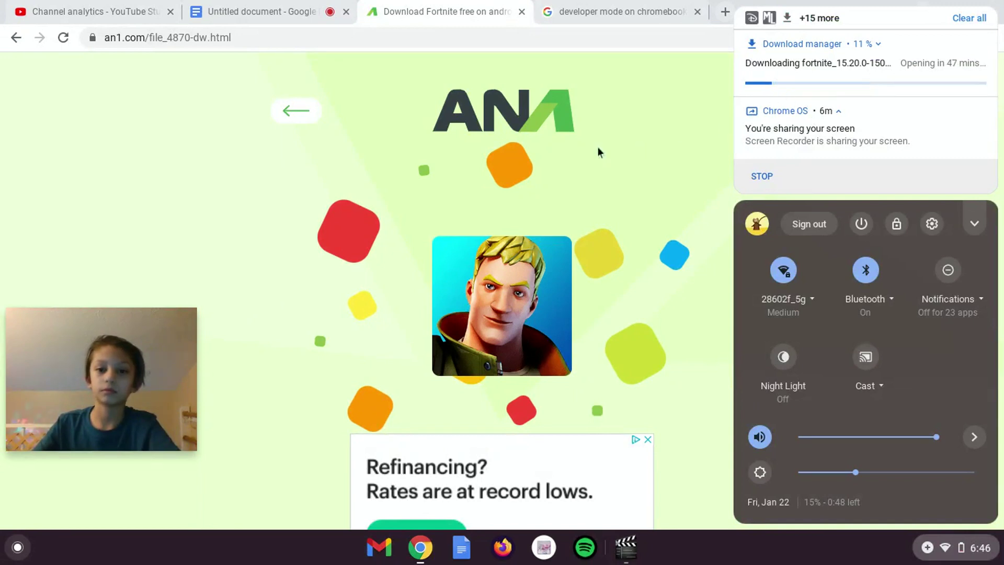
{"action": "left_click", "coordinate": [644, 146]}
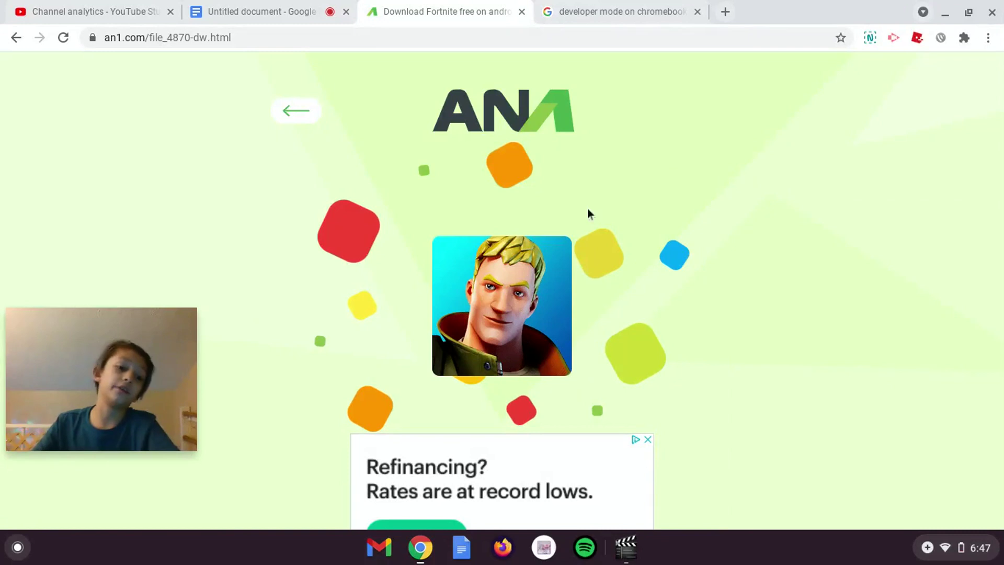
Open the Files app, select Unconfirmed 255124.crdownload among the Recent files, and close the Files window
{"action": "key", "text": "super"}
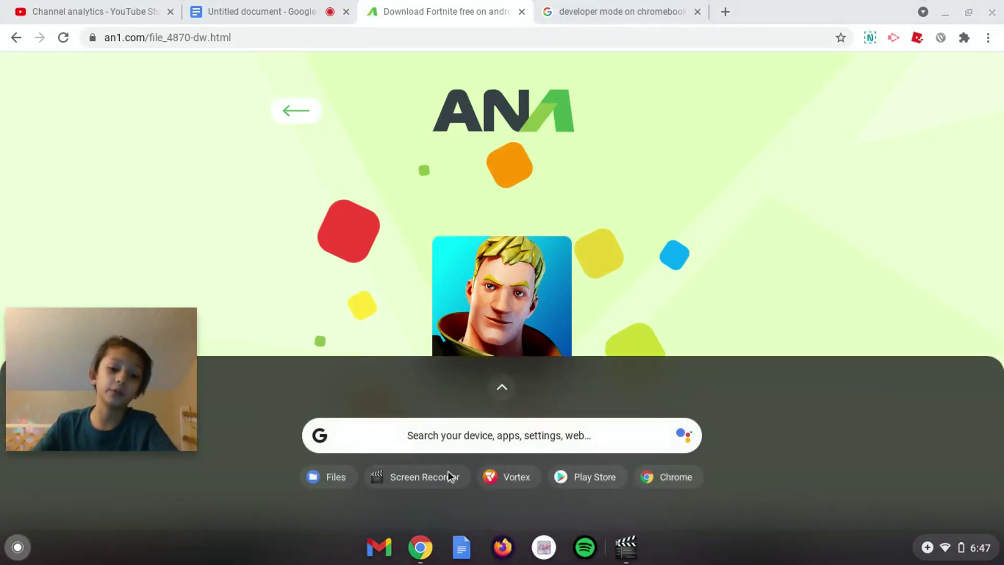
{"action": "left_click", "coordinate": [335, 476]}
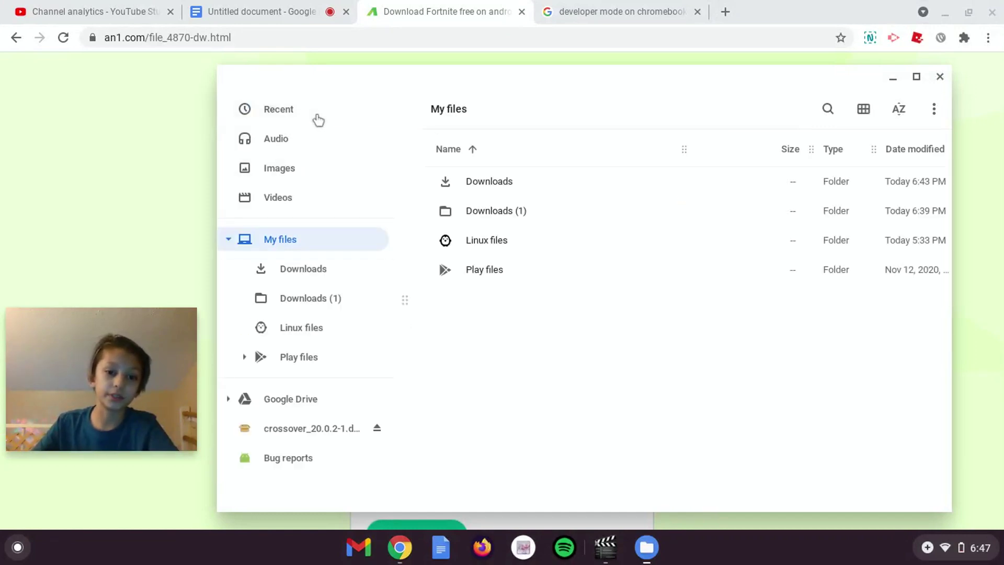
{"action": "left_click", "coordinate": [318, 116]}
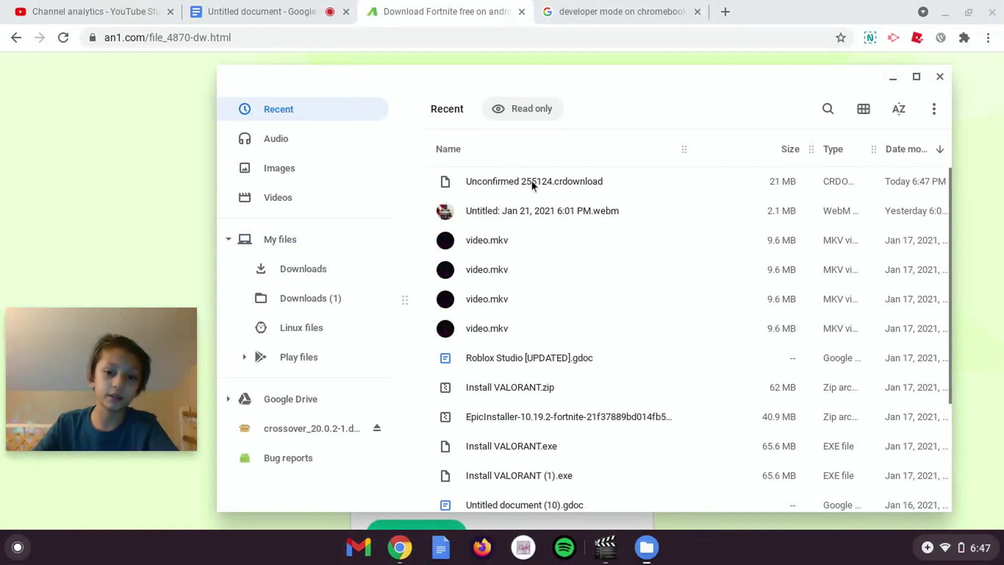
{"action": "left_click", "coordinate": [531, 180]}
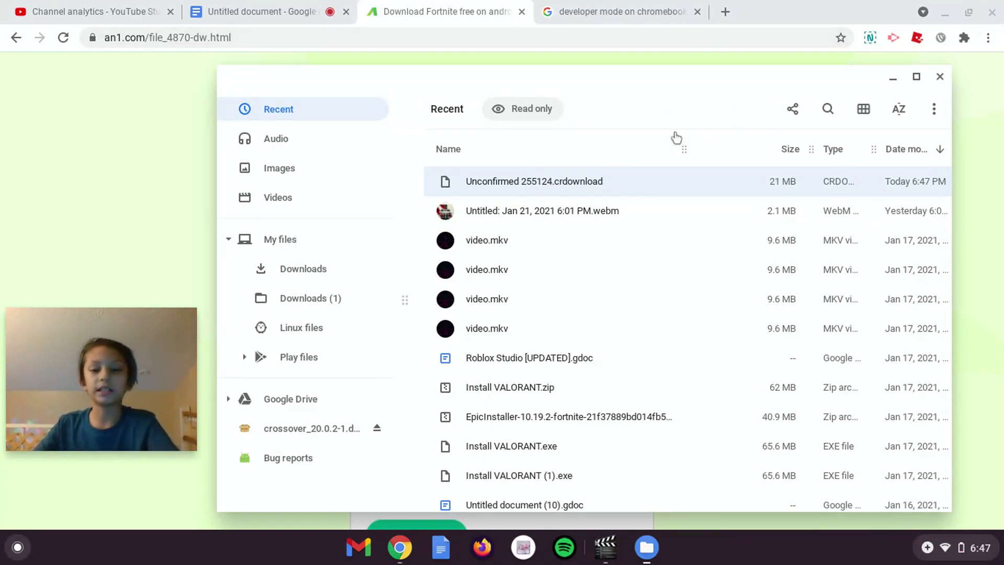
{"action": "left_click", "coordinate": [940, 77]}
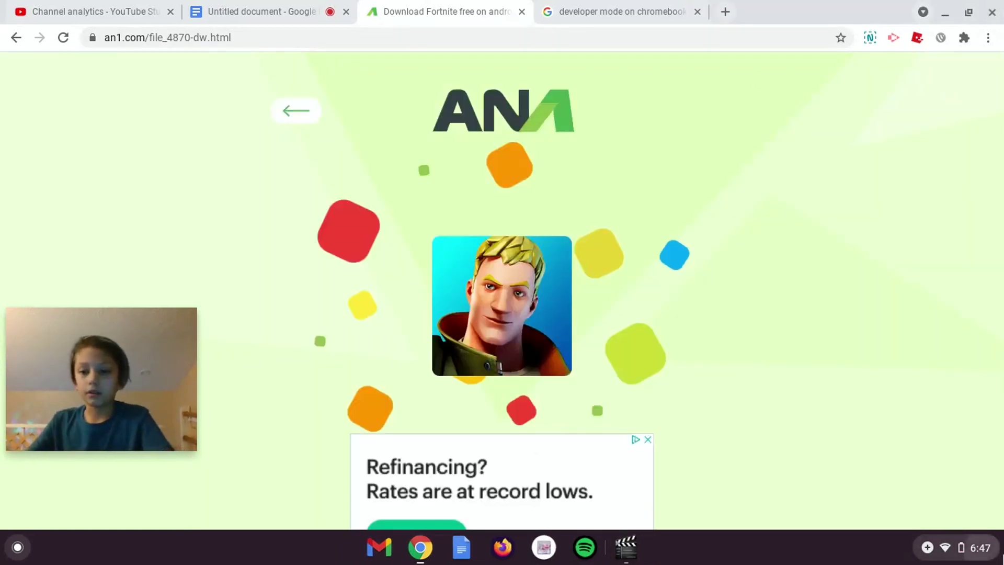
Check the Fortnite download's progress in the system notifications, glance at the developer mode search results, and return to the Fortnite download page
{"action": "left_click", "coordinate": [961, 548]}
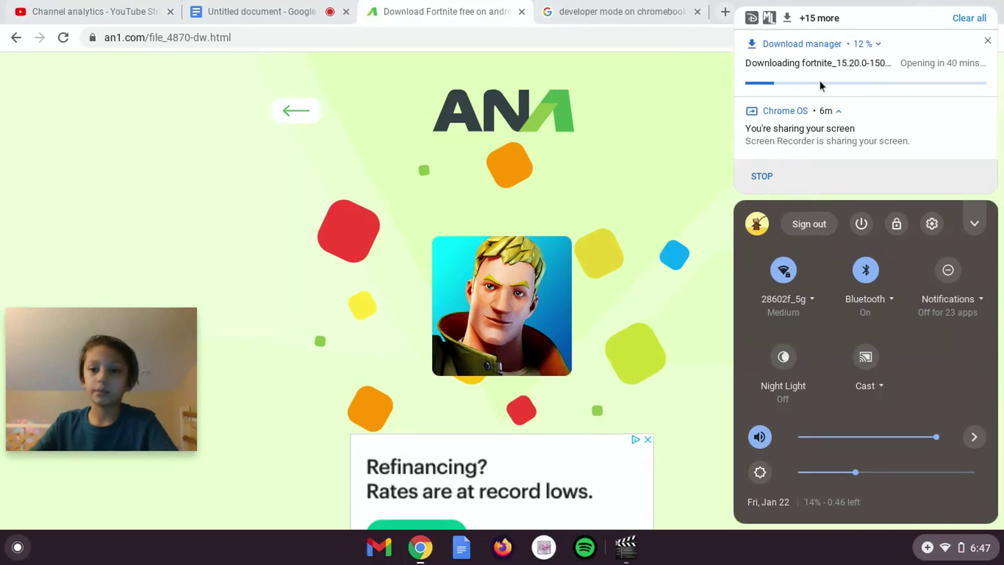
{"action": "left_click", "coordinate": [961, 548]}
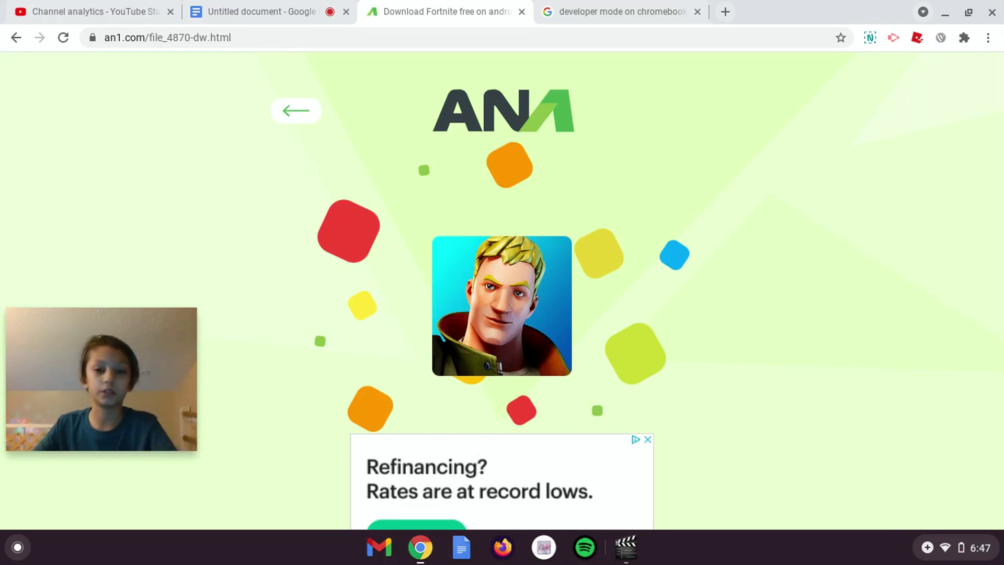
{"action": "left_click", "coordinate": [620, 11]}
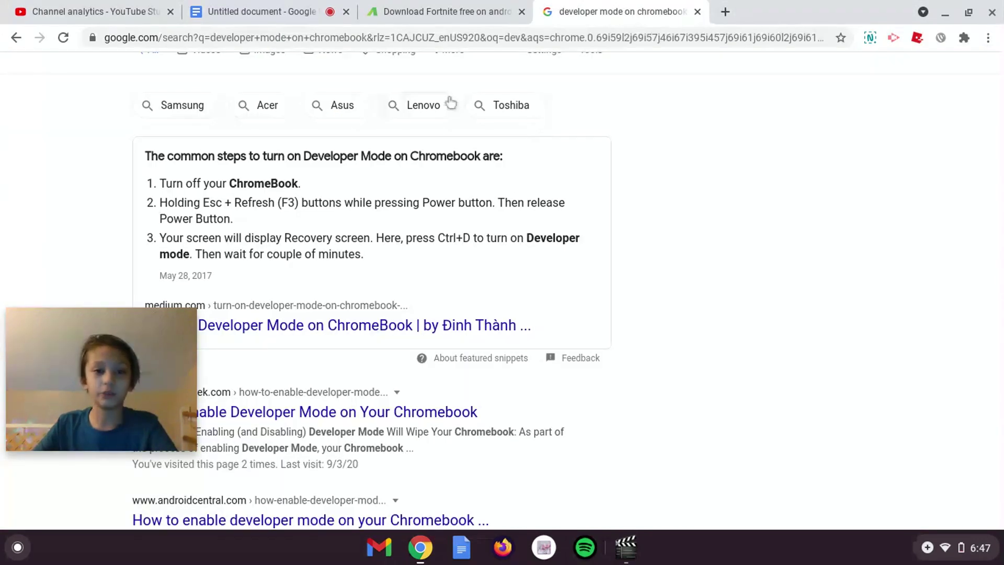
{"action": "left_click", "coordinate": [445, 11]}
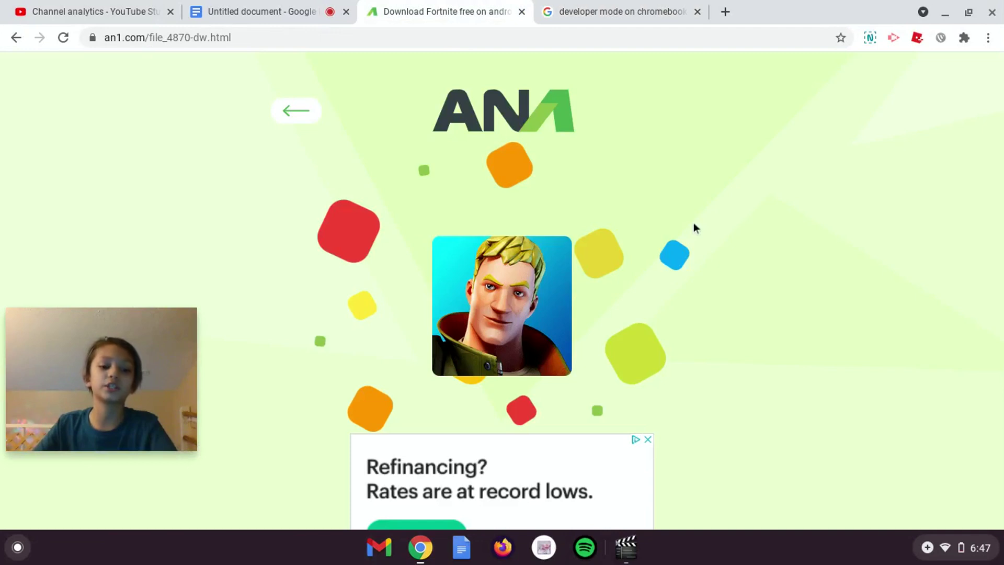
{"action": "left_click", "coordinate": [3, 554]}
{"action": "left_click", "coordinate": [592, 481]}
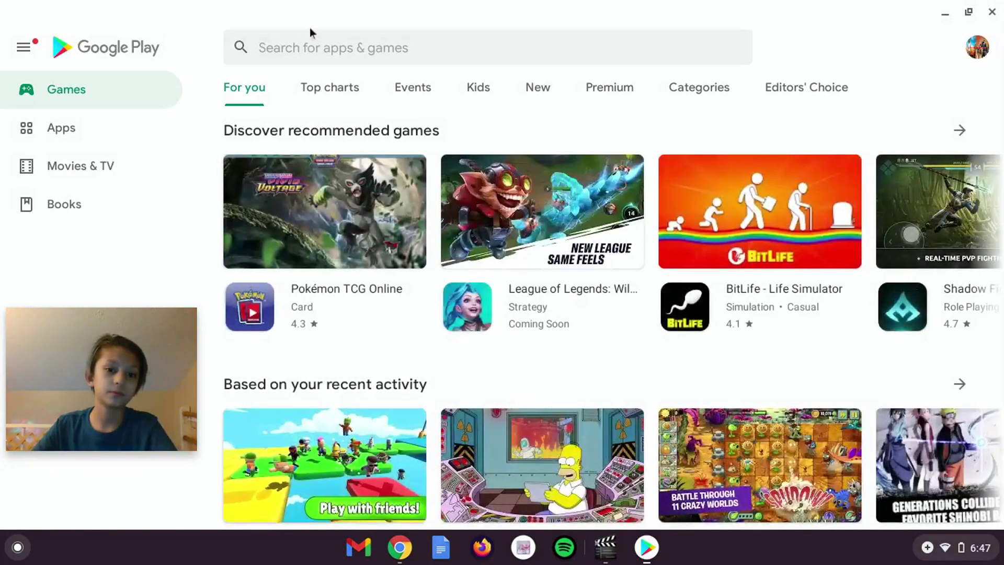
{"action": "left_click", "coordinate": [335, 54]}
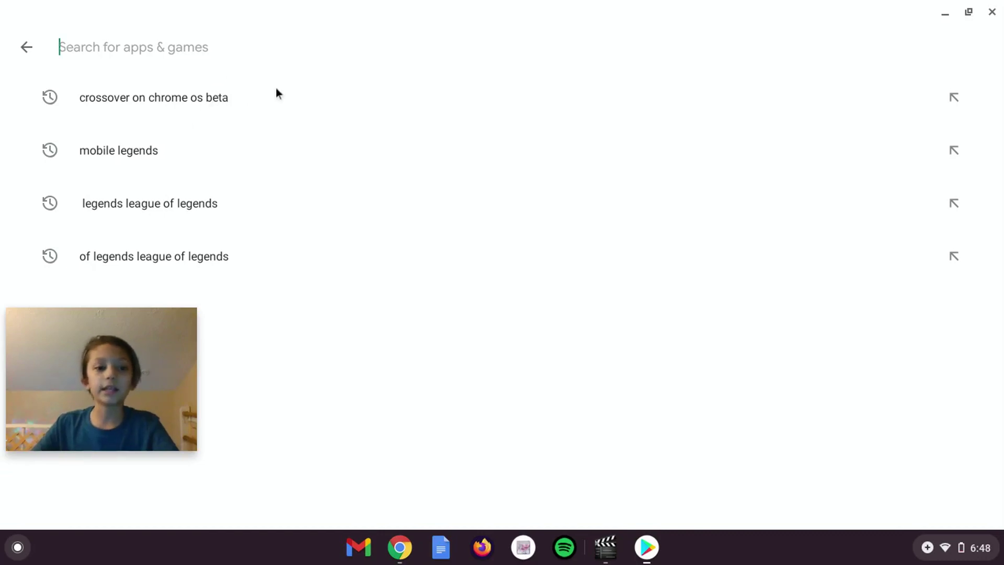
{"action": "left_click", "coordinate": [991, 11]}
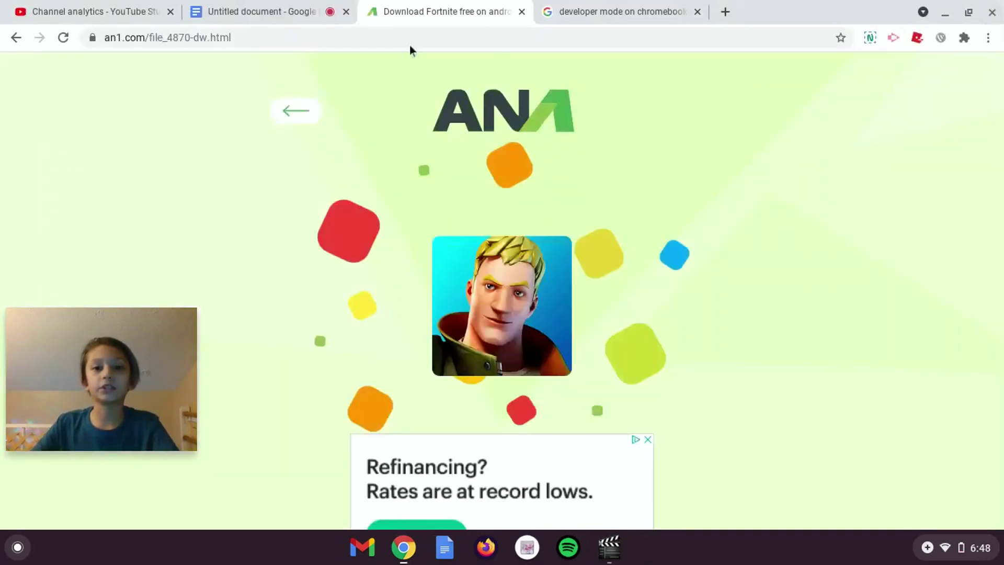
Search Google for fortnite in a new tab and open the Epic Games Fortnite home page
{"action": "left_click", "coordinate": [724, 11]}
{"action": "type", "text": "fo"}
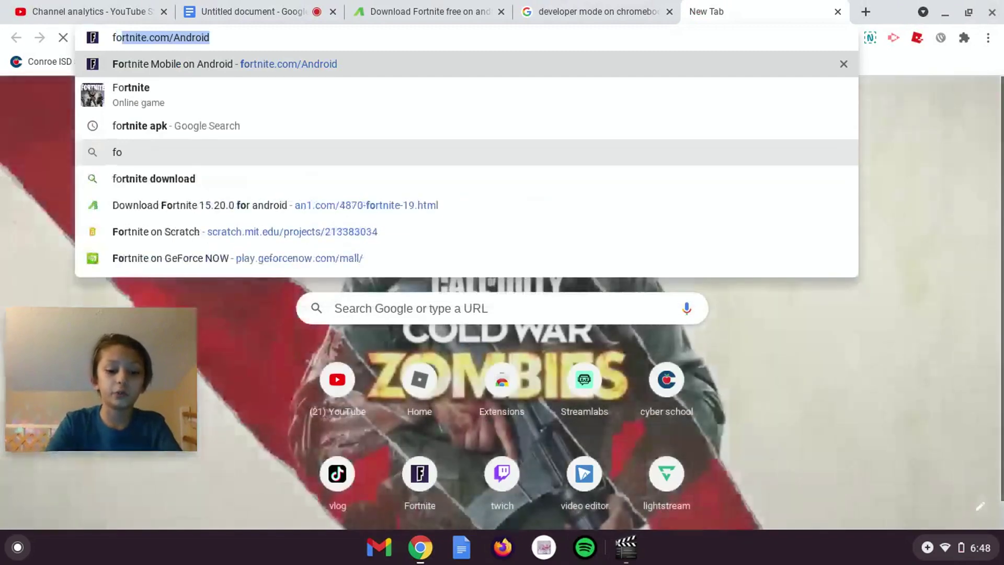
{"action": "type", "text": "rtnitw"}
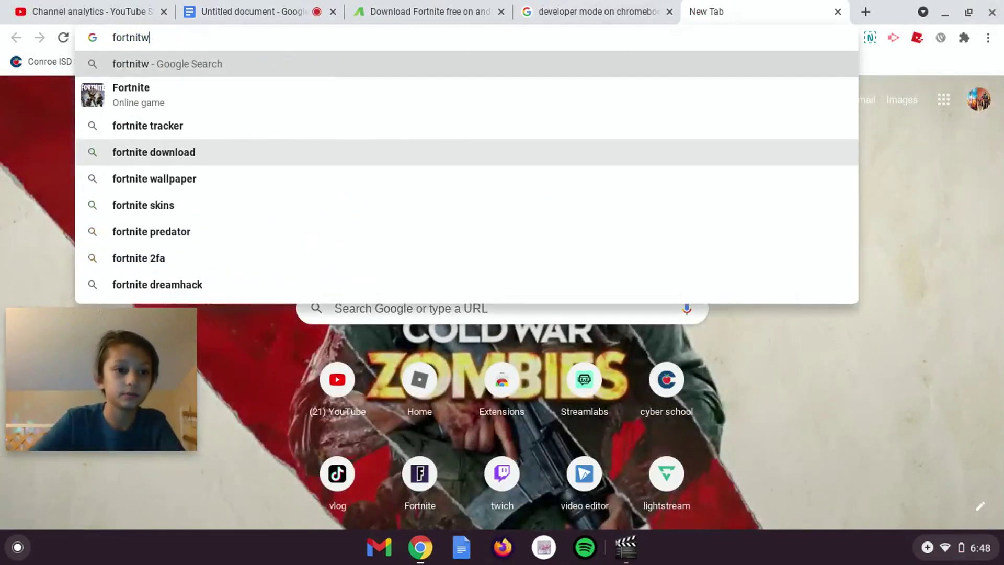
{"action": "type", "text": "e"}
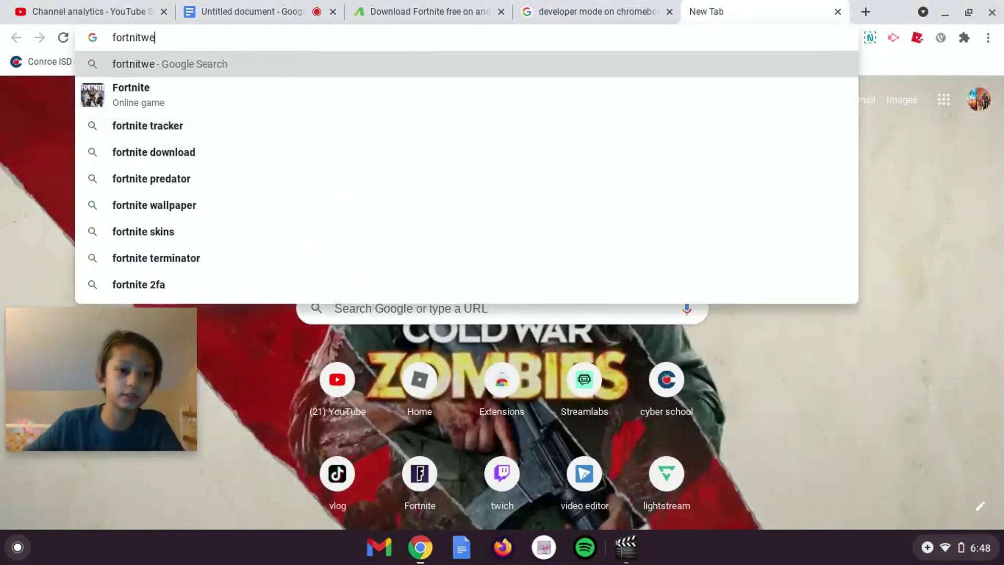
{"action": "left_click", "coordinate": [159, 92]}
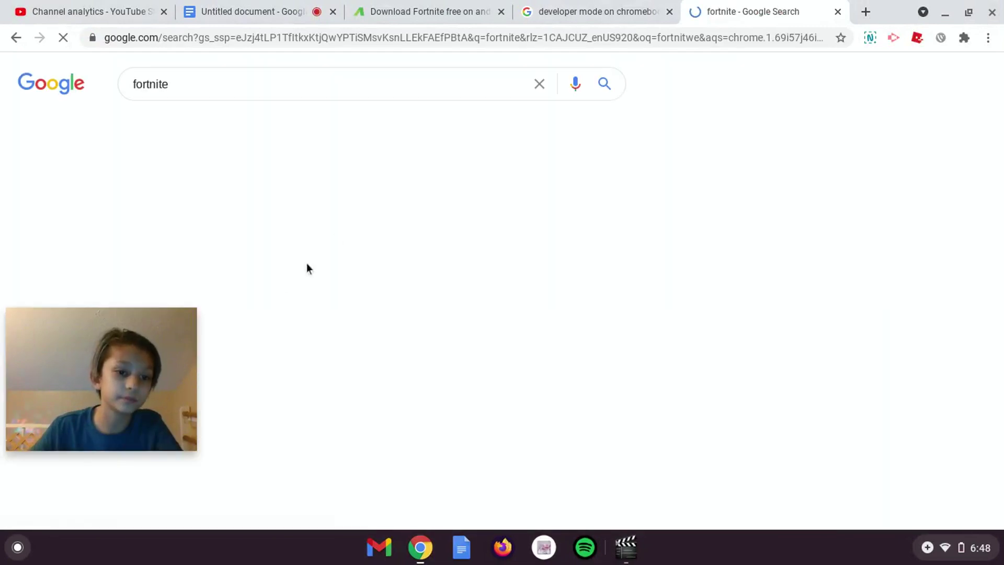
{"action": "left_click", "coordinate": [300, 204]}
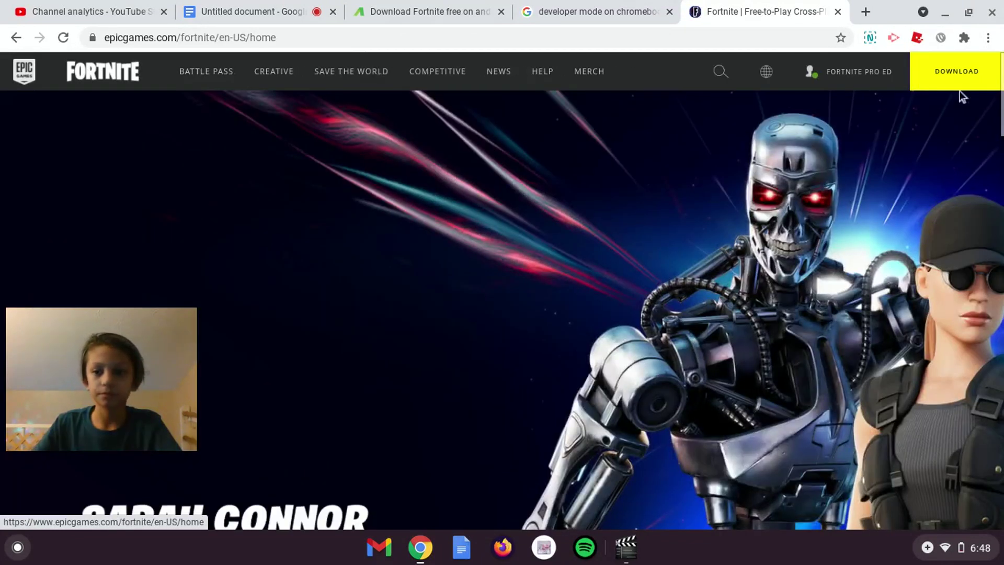
Go to the Fortnite download page and download the Windows Epic installer
{"action": "left_click", "coordinate": [931, 77]}
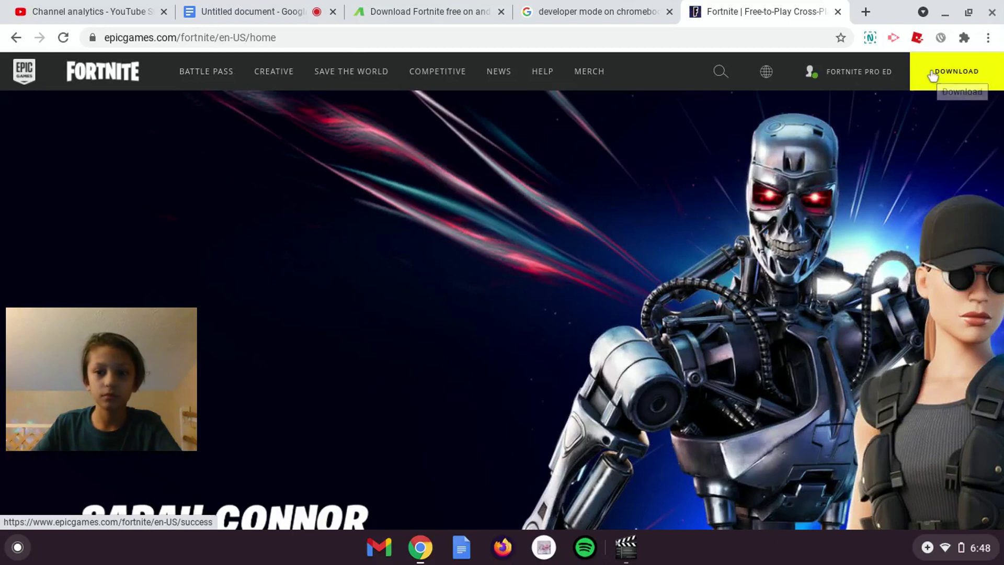
{"action": "left_click", "coordinate": [454, 455]}
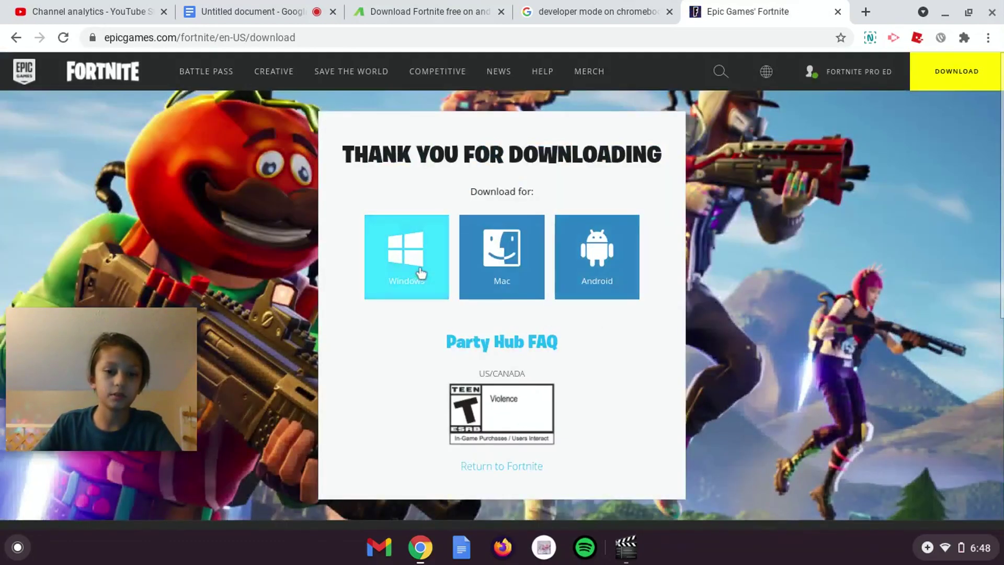
{"action": "left_click", "coordinate": [436, 300]}
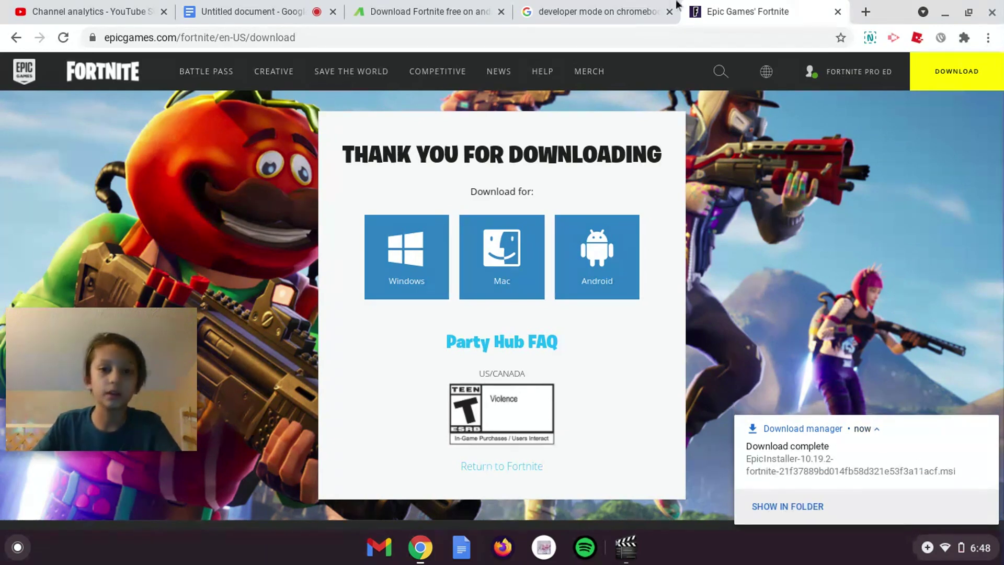
{"action": "key", "text": "super"}
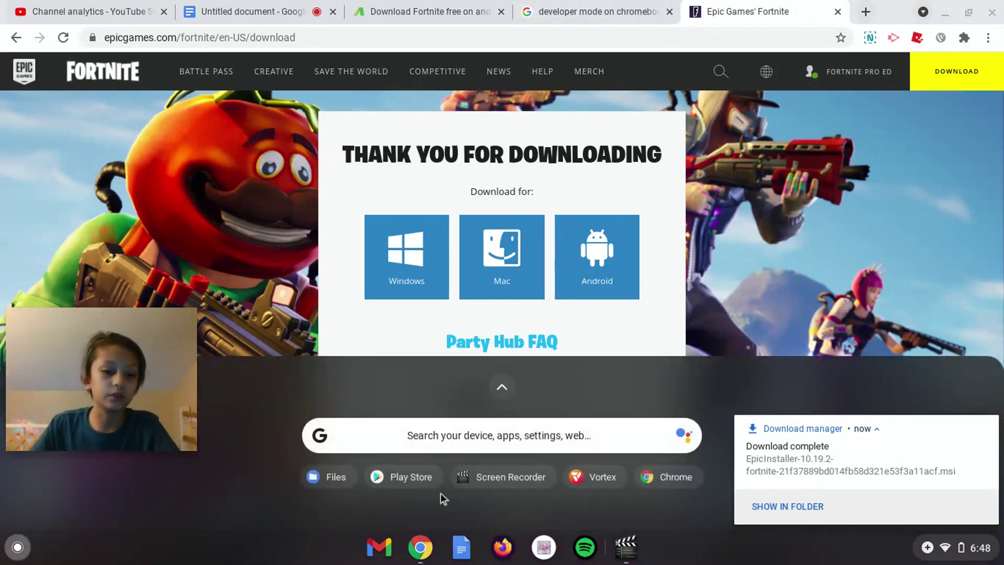
{"action": "left_click", "coordinate": [414, 477]}
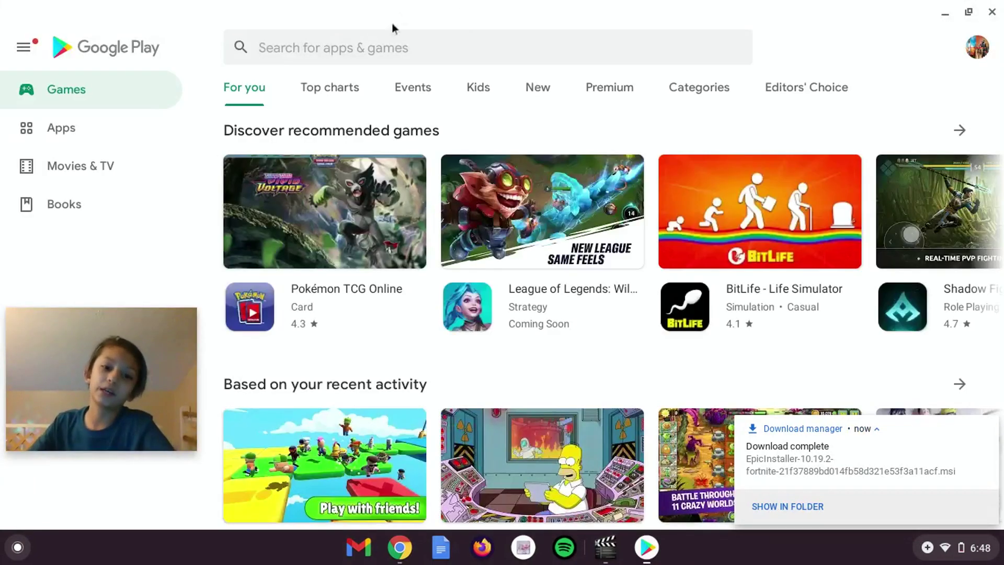
{"action": "left_click", "coordinate": [419, 46]}
{"action": "type", "text": "cr"}
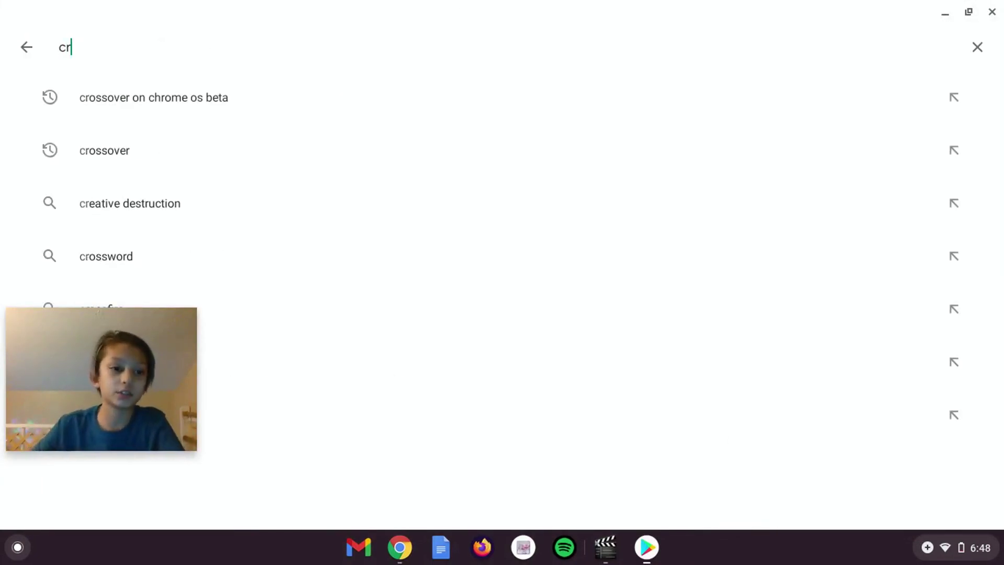
{"action": "left_click", "coordinate": [992, 12]}
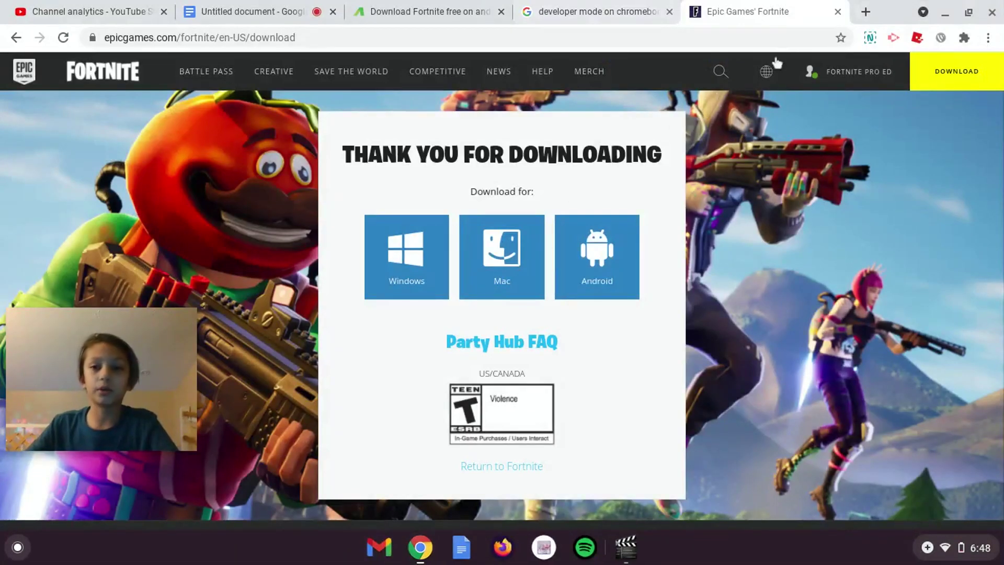
Search Google in a new tab for crossover on chrome os beta apk and open the APKMirror result
{"action": "left_click", "coordinate": [865, 11]}
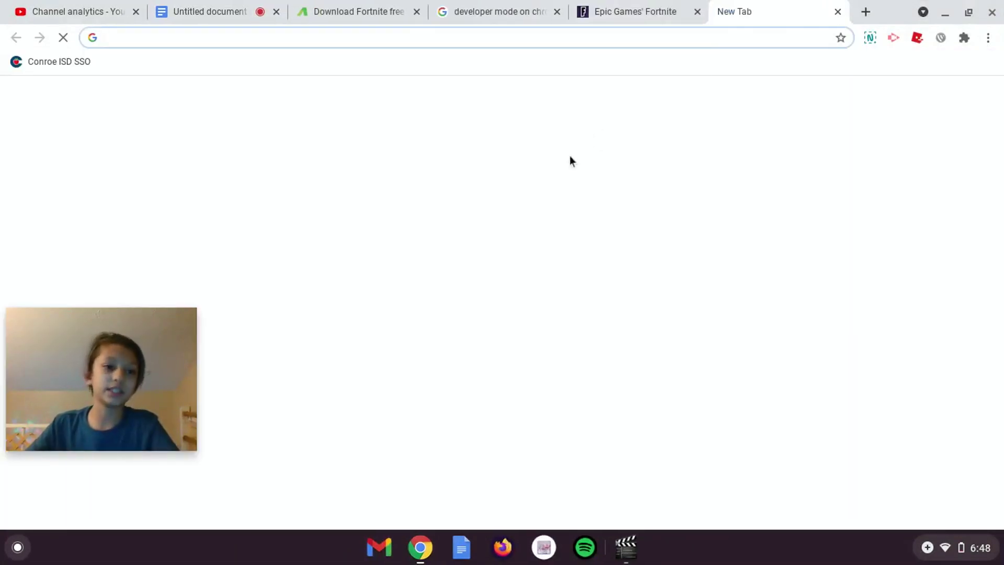
{"action": "type", "text": "cr"}
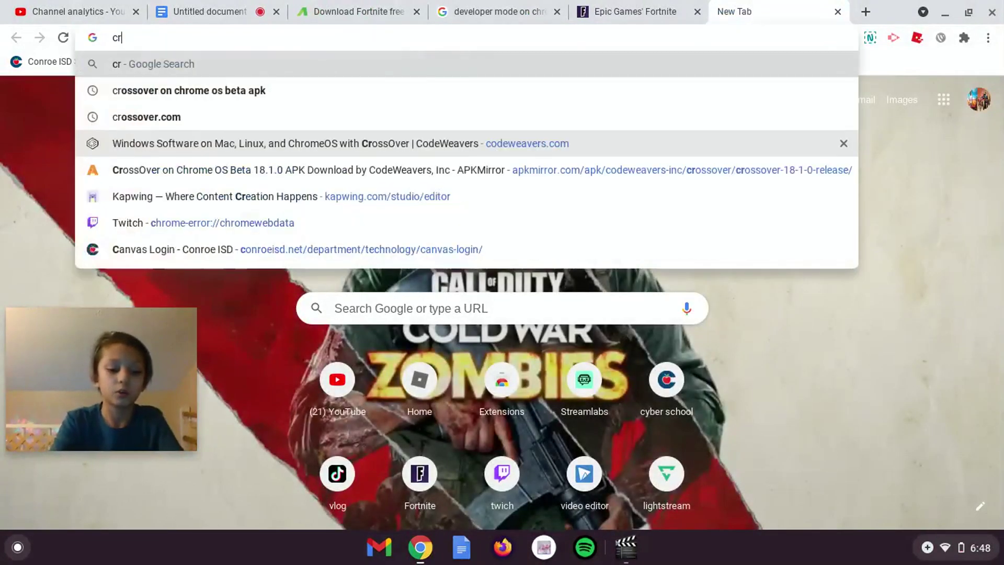
{"action": "type", "text": "oss"}
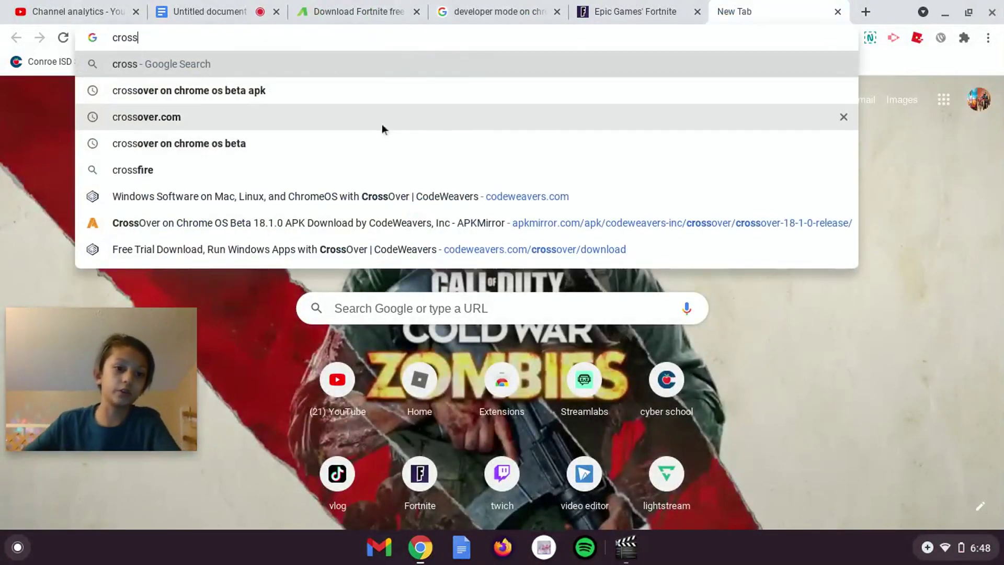
{"action": "left_click", "coordinate": [256, 92]}
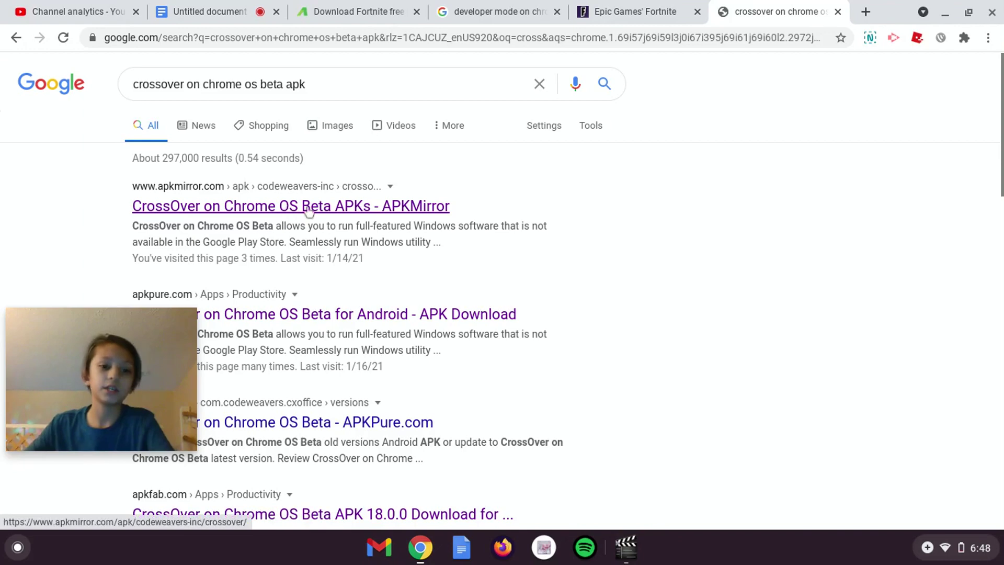
{"action": "left_click", "coordinate": [308, 209]}
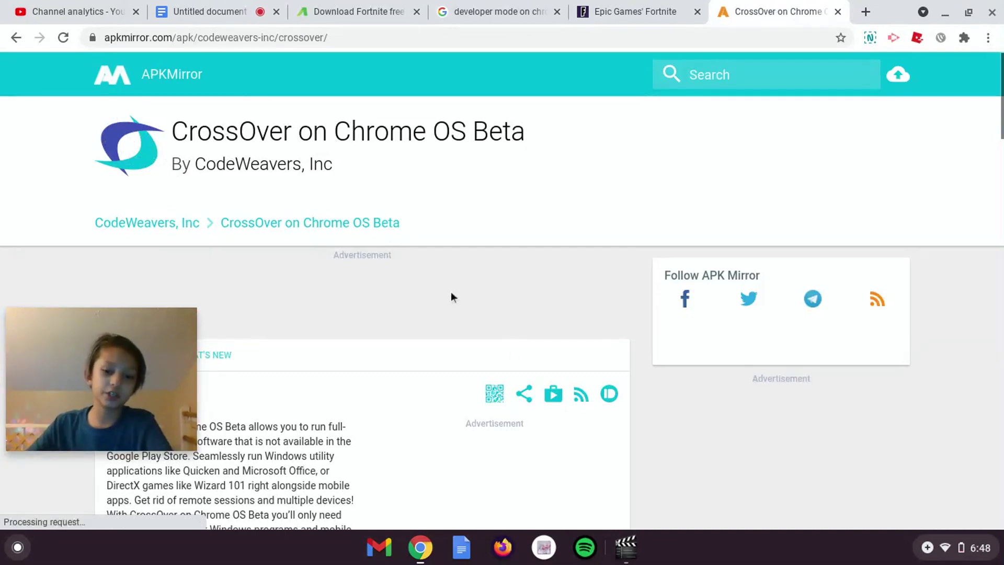
{"action": "key", "text": "super"}
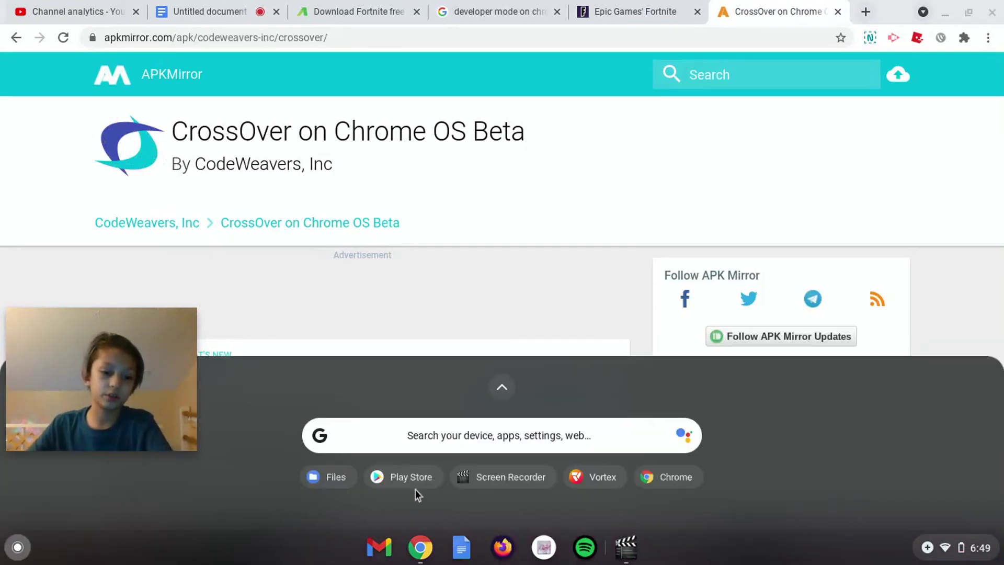
{"action": "scroll", "coordinate": [462, 496], "scroll_direction": "down", "scroll_amount": 10}
{"action": "scroll", "coordinate": [475, 481], "scroll_direction": "down", "scroll_amount": 4}
{"action": "scroll", "coordinate": [490, 481], "scroll_direction": "up", "scroll_amount": 8}
{"action": "key", "text": "super"}
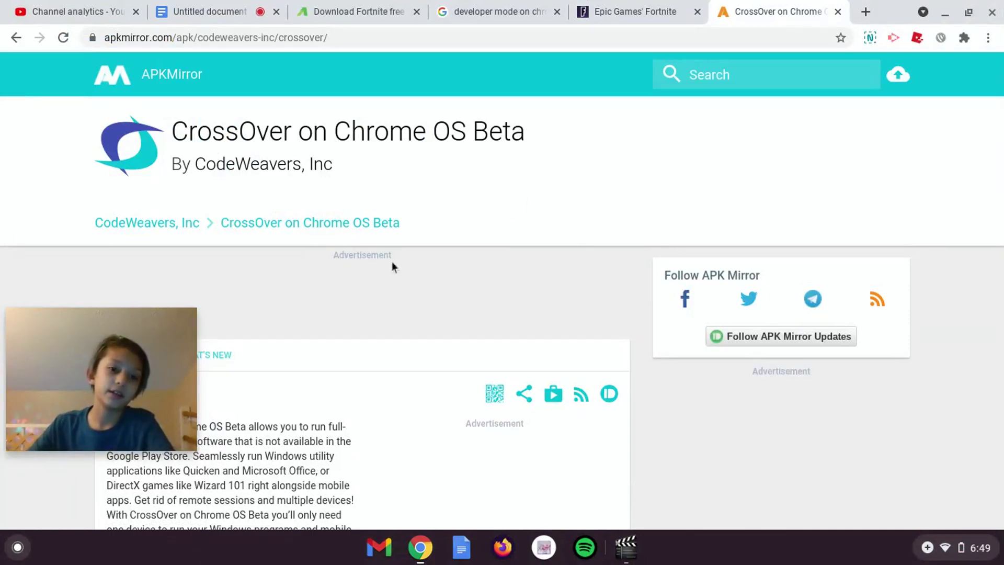
{"action": "left_click", "coordinate": [18, 547]}
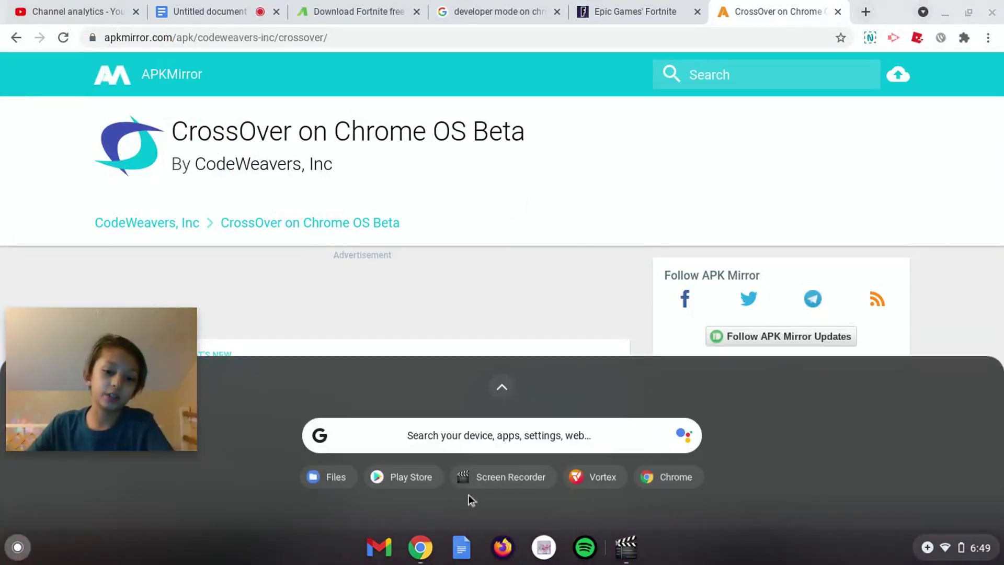
{"action": "left_click", "coordinate": [335, 477]}
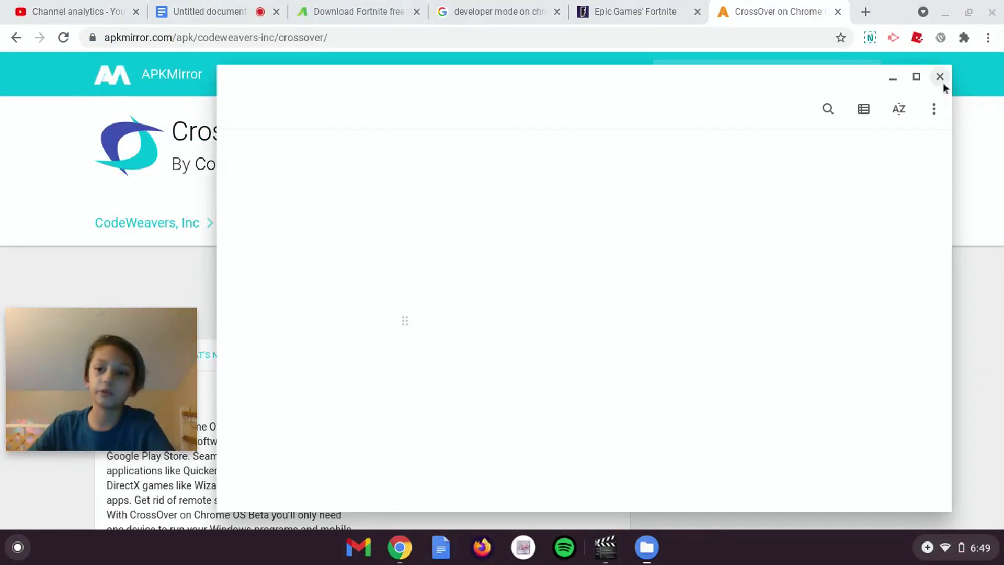
{"action": "left_click", "coordinate": [940, 77]}
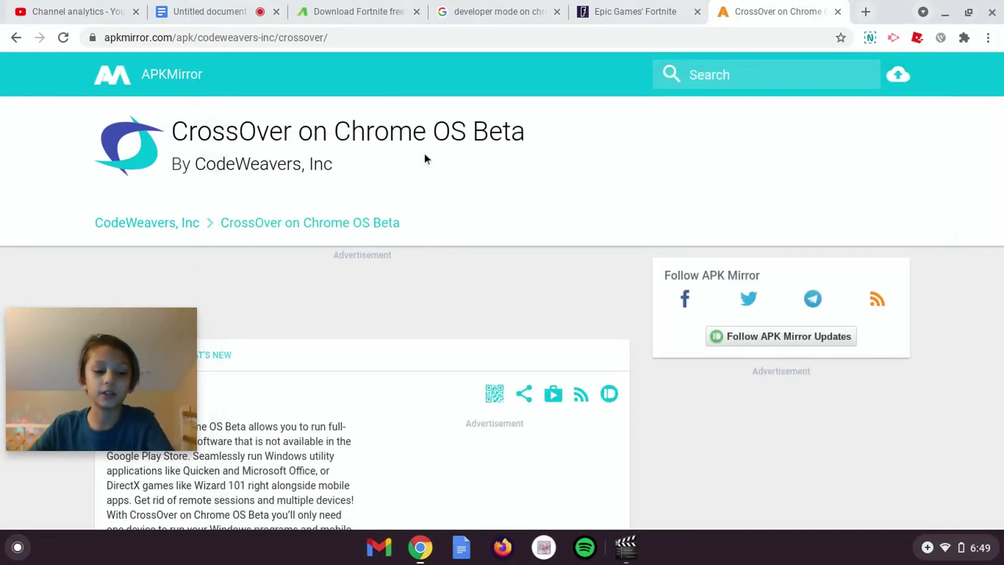